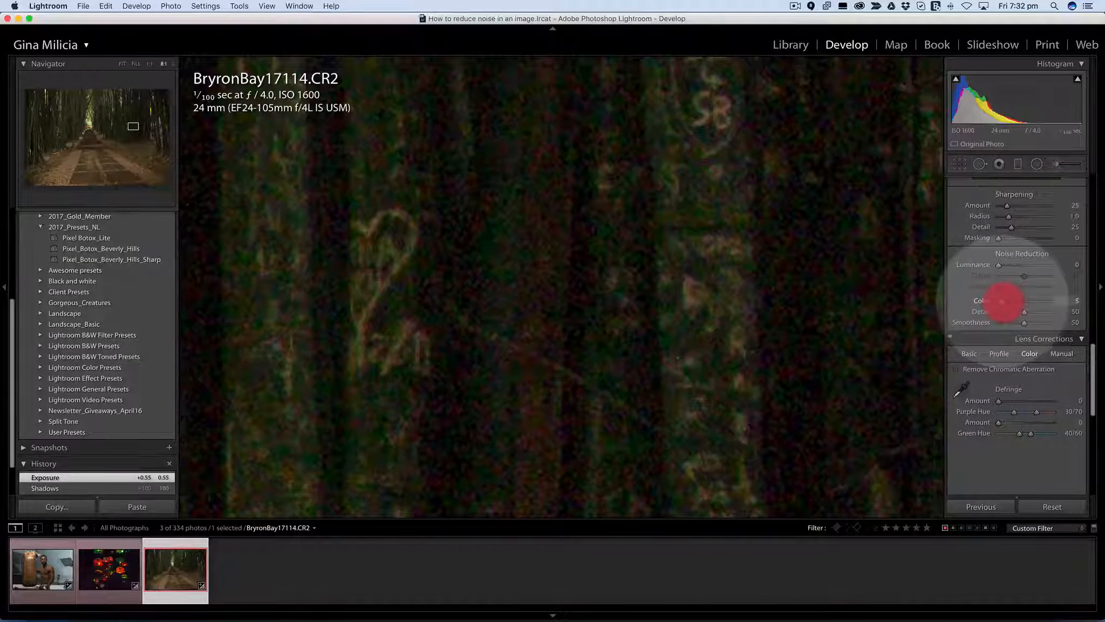
# Set the forest photo's color noise reduction to 31, with color detail at 51 and smoothness at 49.
pyautogui.moveTo(1007, 300)
pyautogui.mouseDown()
pyautogui.moveTo(984, 298)
pyautogui.moveTo(1012, 301)
pyautogui.mouseUp()
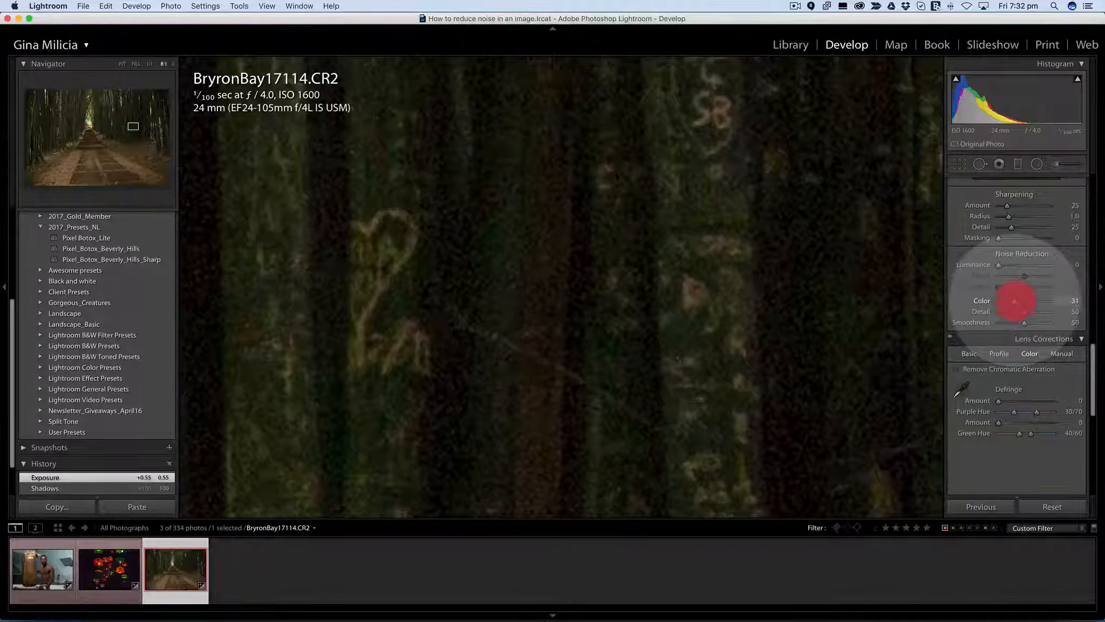
pyautogui.moveTo(1016, 301); pyautogui.dragTo(1017, 300)
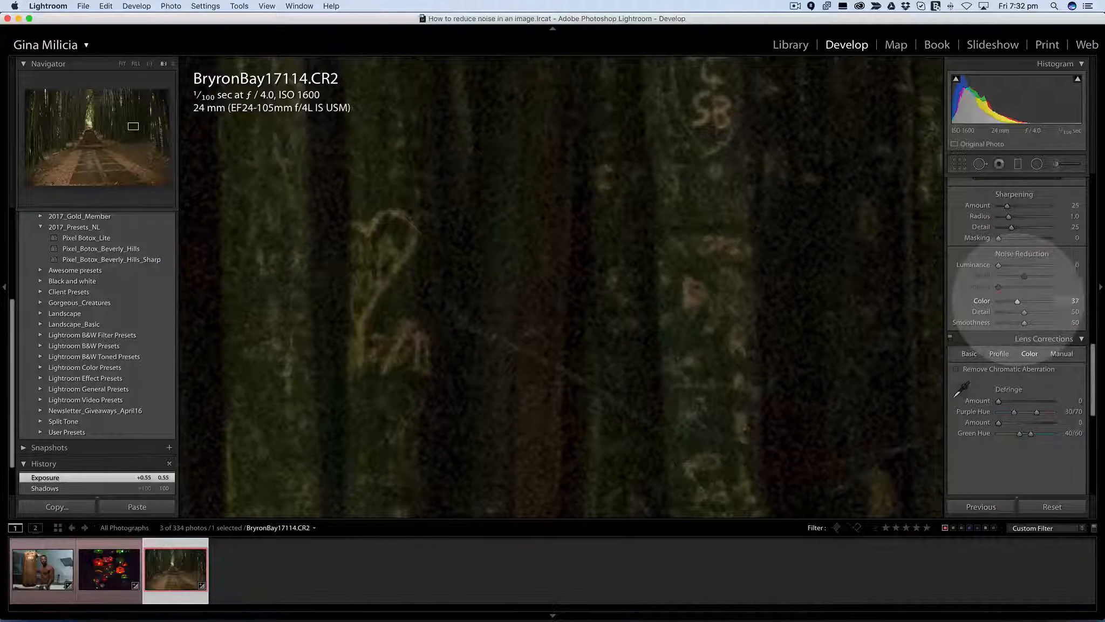
pyautogui.moveTo(1016, 301)
pyautogui.mouseDown()
pyautogui.moveTo(1022, 311)
pyautogui.moveTo(991, 311)
pyautogui.moveTo(1049, 312)
pyautogui.moveTo(988, 312)
pyautogui.moveTo(1024, 312)
pyautogui.mouseUp()
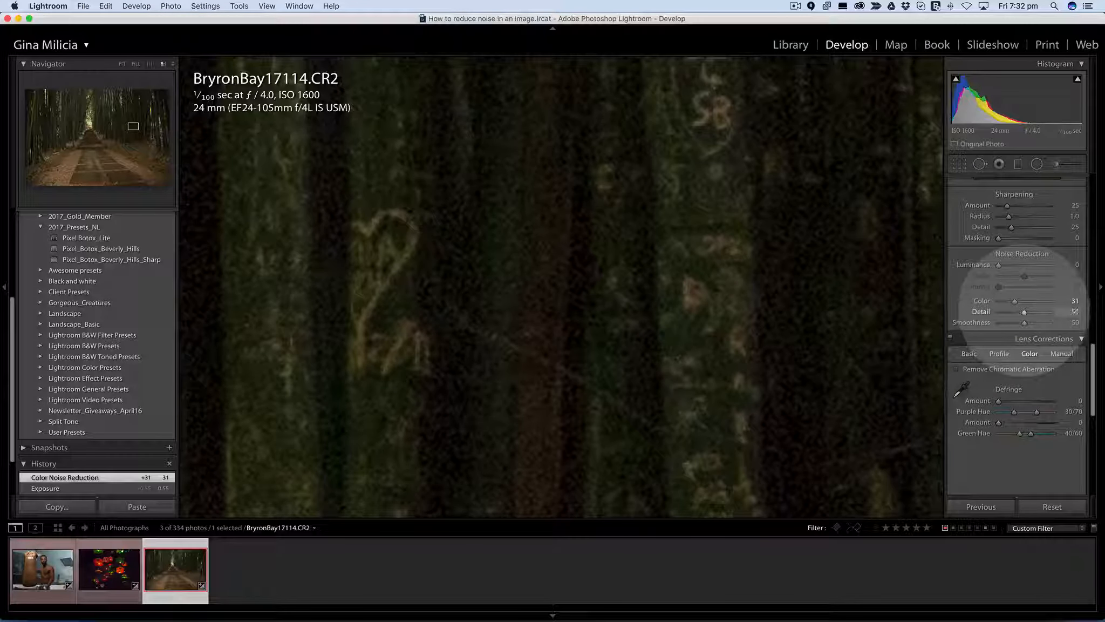
pyautogui.click(1024, 312)
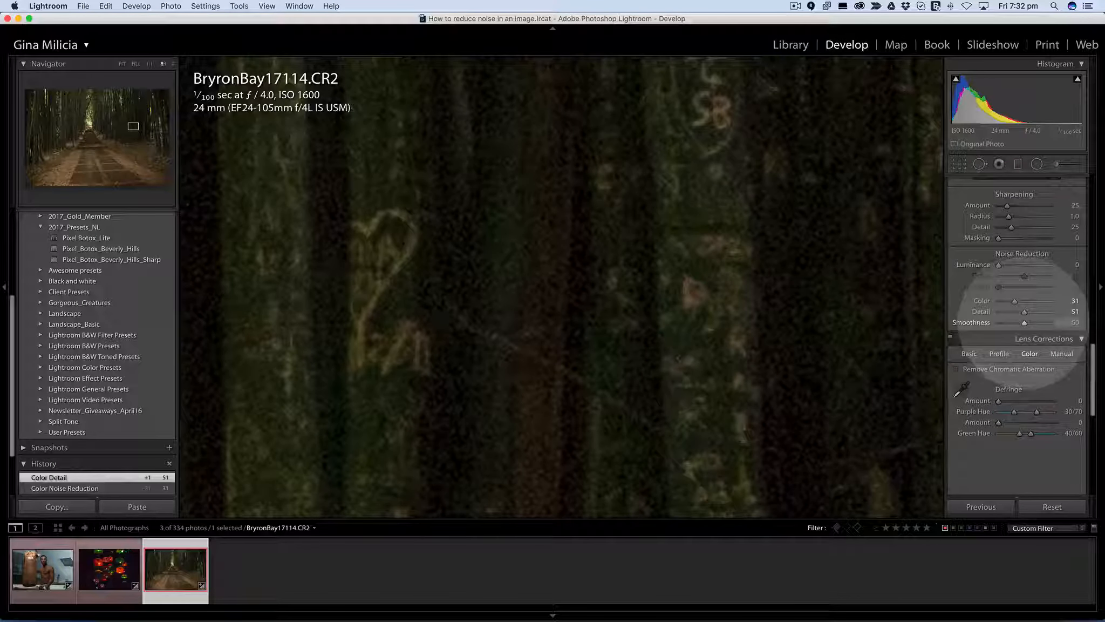
pyautogui.moveTo(1024, 322)
pyautogui.mouseDown()
pyautogui.moveTo(975, 323)
pyautogui.moveTo(1081, 325)
pyautogui.moveTo(962, 321)
pyautogui.moveTo(1021, 323)
pyautogui.mouseUp()
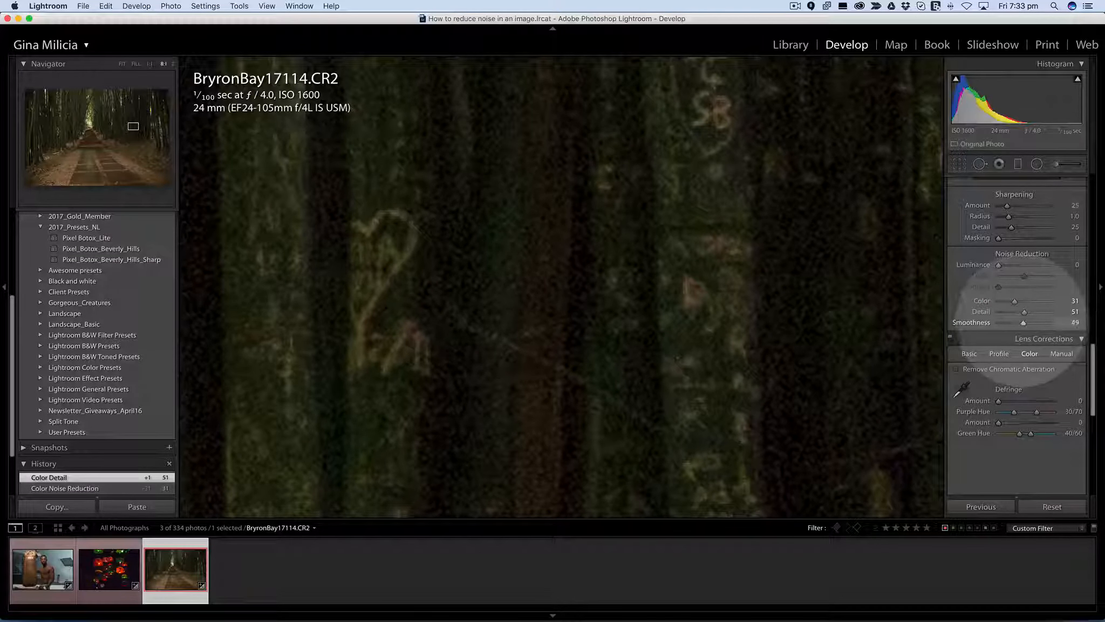
# Set the forest photo's luminance noise reduction to 24 and compare the result with the unedited version.
pyautogui.moveTo(659, 303); pyautogui.dragTo(787, 346)
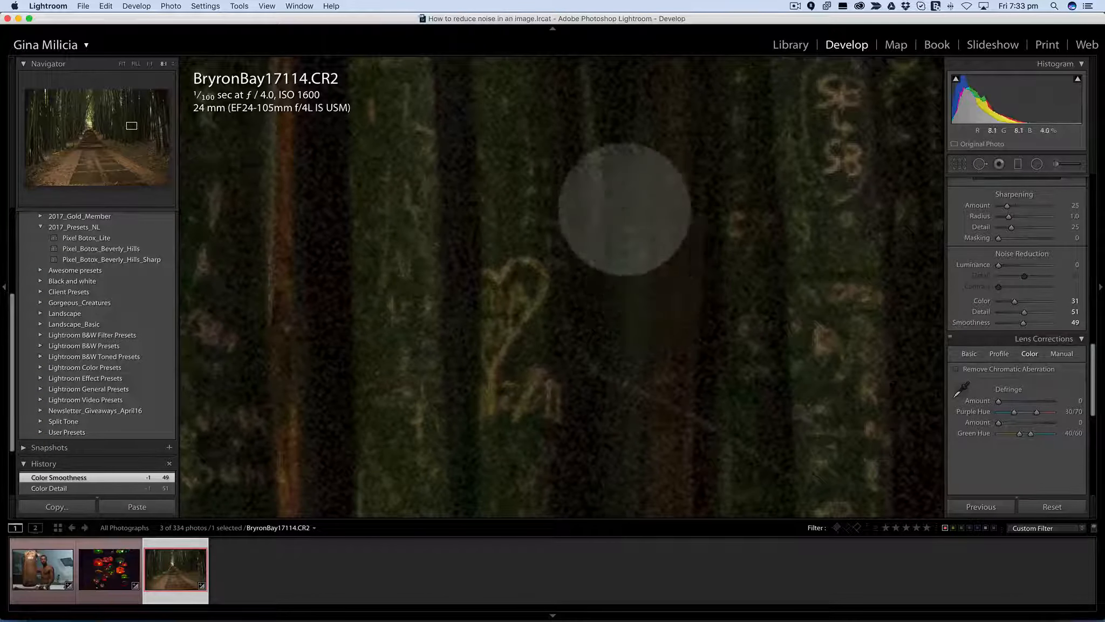
pyautogui.moveTo(998, 265); pyautogui.dragTo(1020, 265)
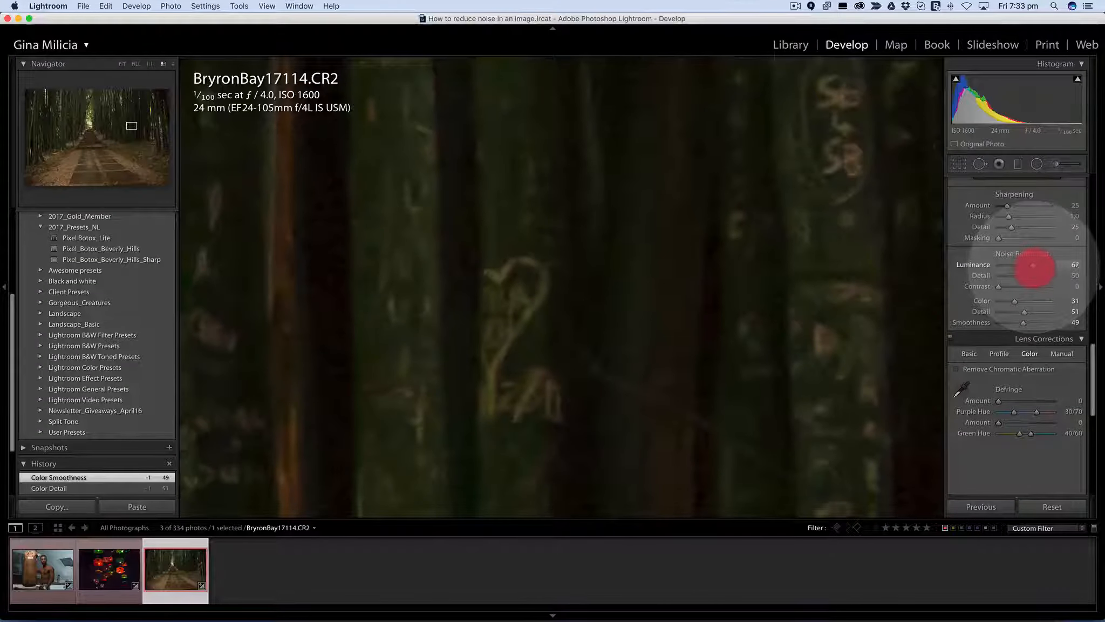
pyautogui.moveTo(1034, 265); pyautogui.dragTo(1005, 265)
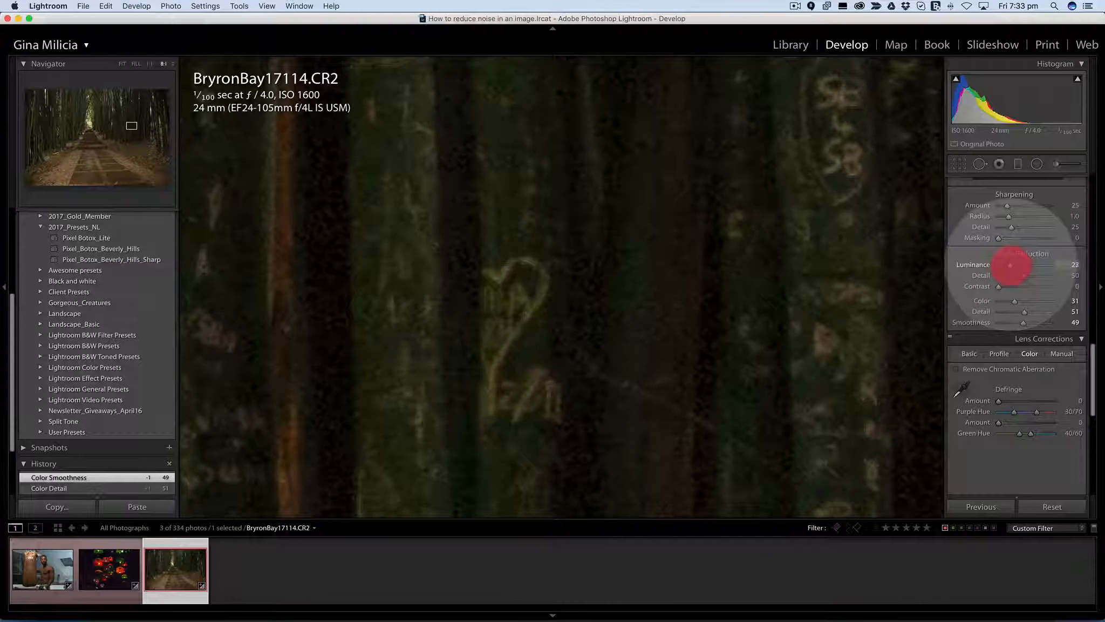
pyautogui.moveTo(1012, 265); pyautogui.dragTo(1011, 265)
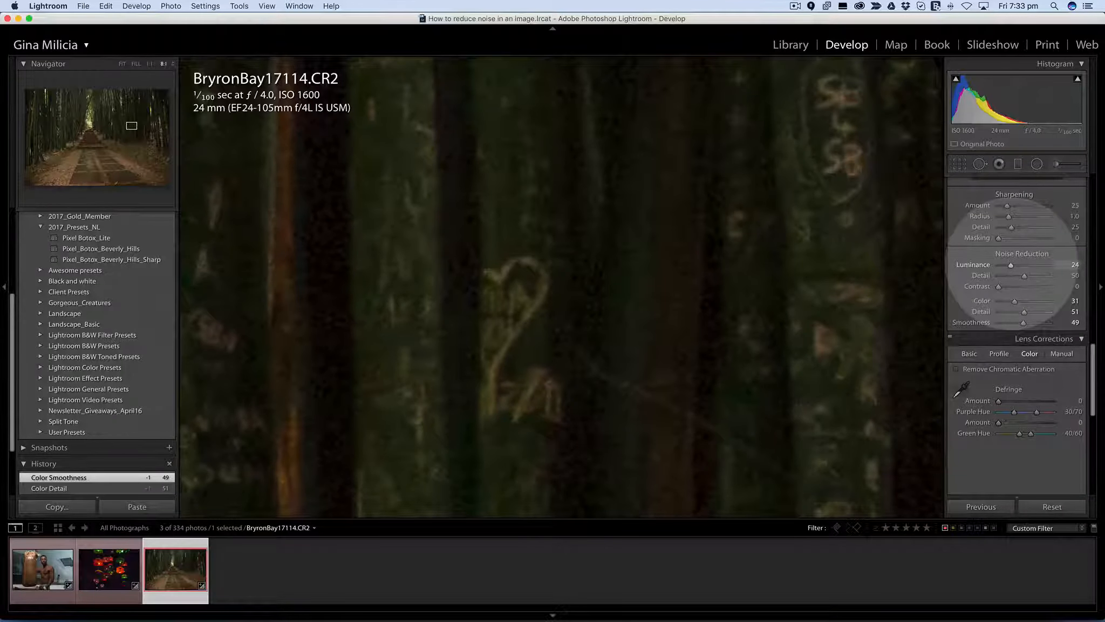
pyautogui.click(1011, 265)
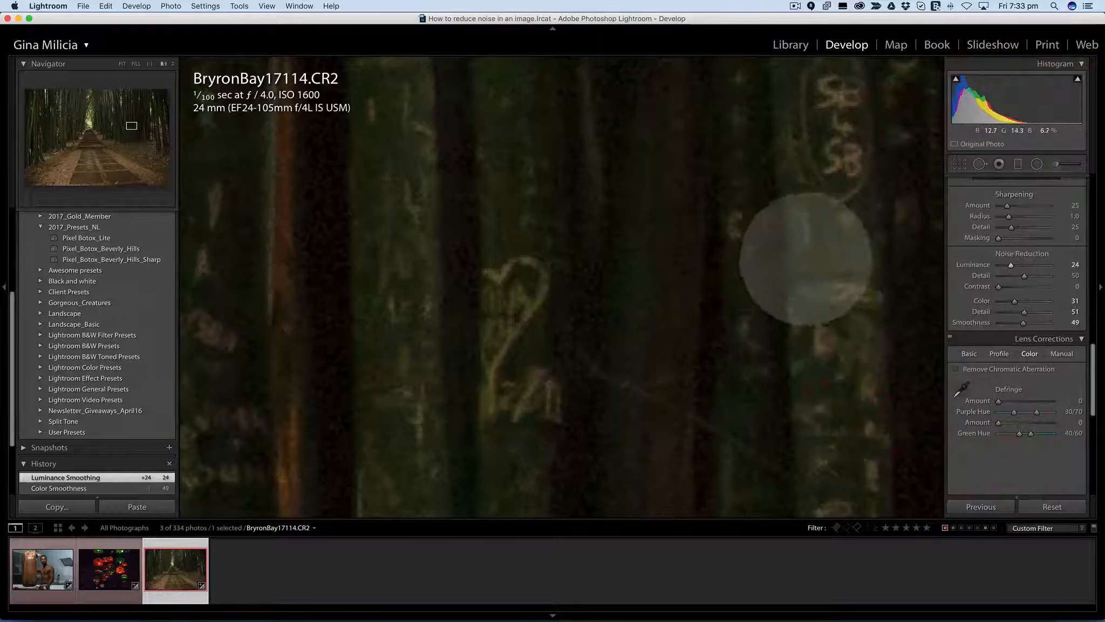
pyautogui.press('\\')
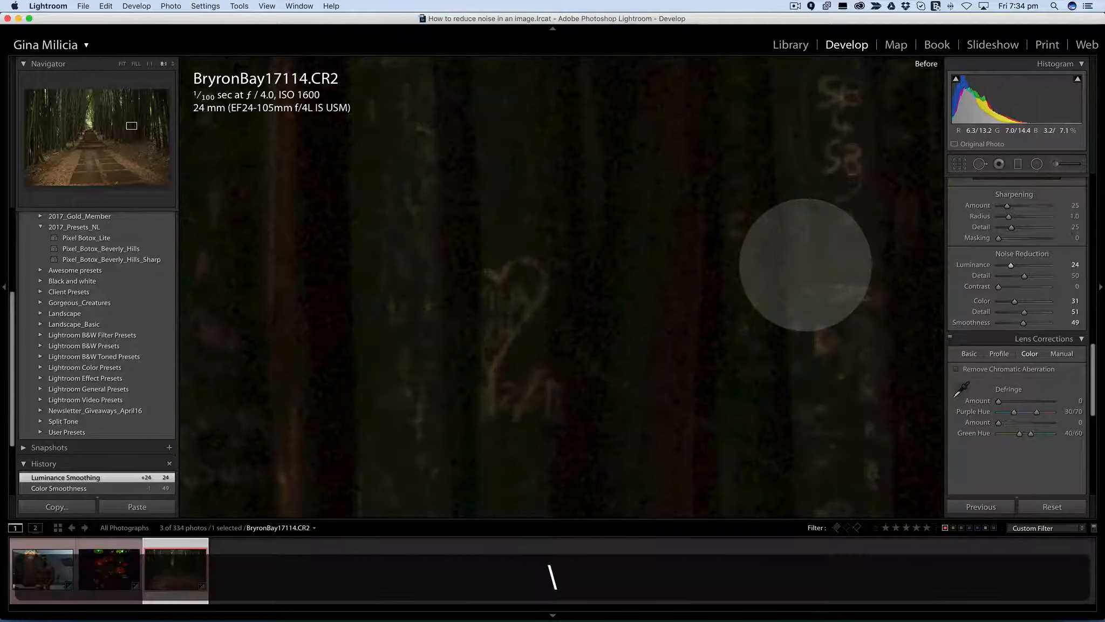
pyautogui.press('\\')
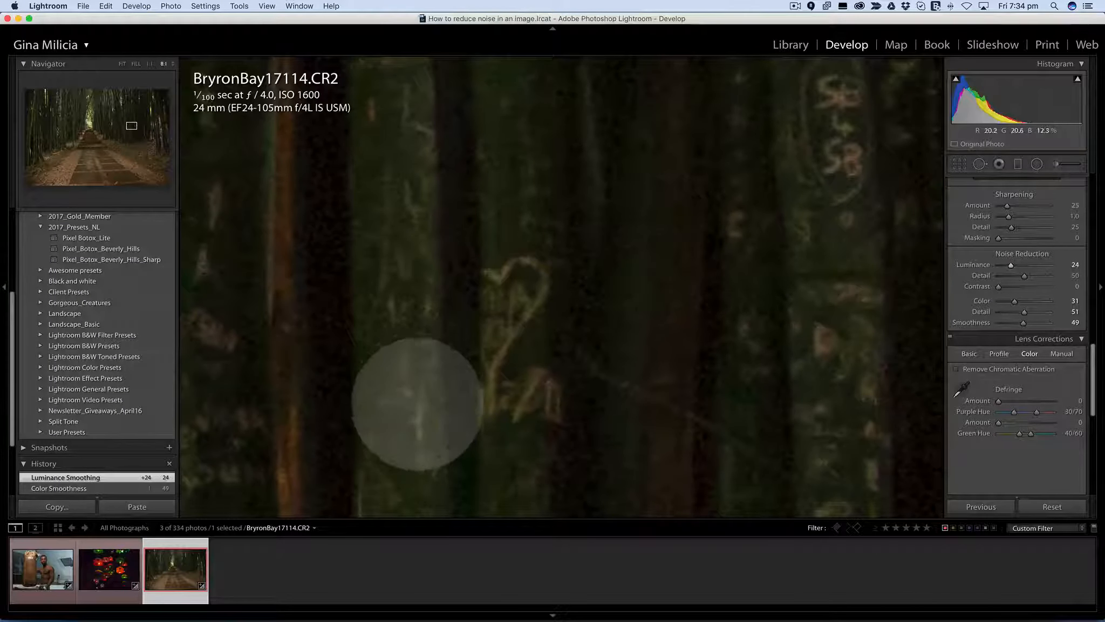
# Open the lantern photo Bali16_434.CR2, fit it to the view, and magnify a dark area near its center.
pyautogui.click(109, 569)
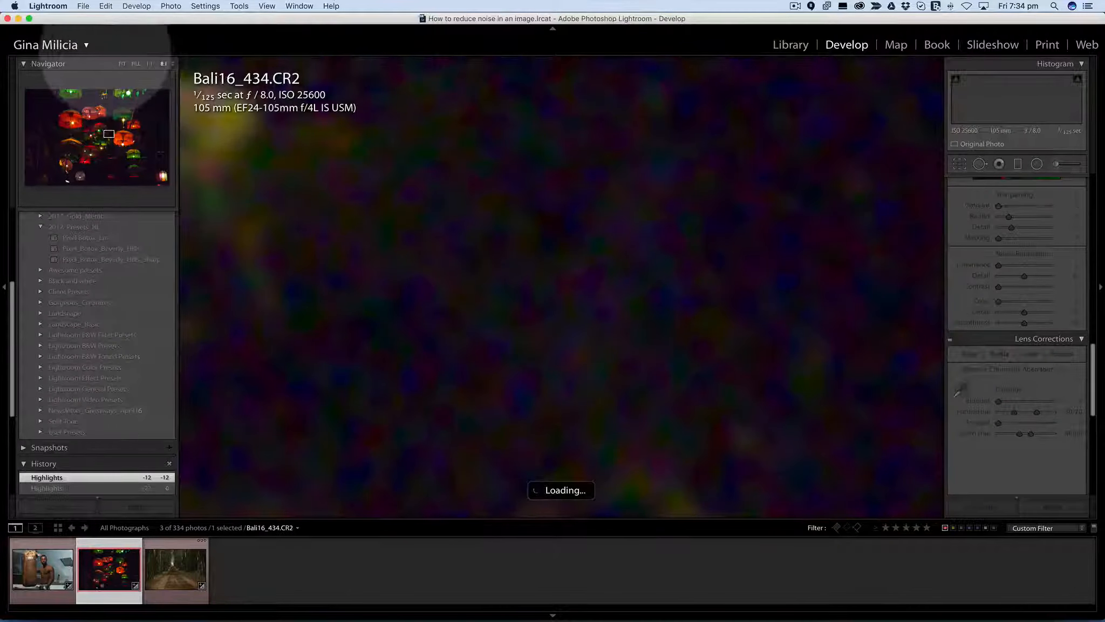
pyautogui.click(122, 64)
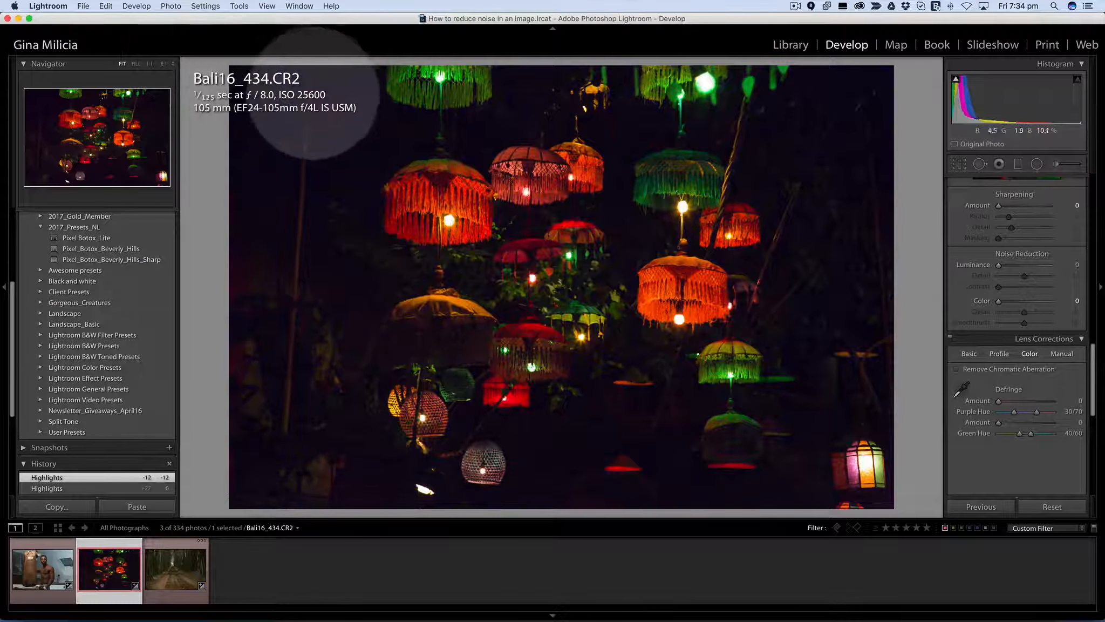
pyautogui.click(575, 210)
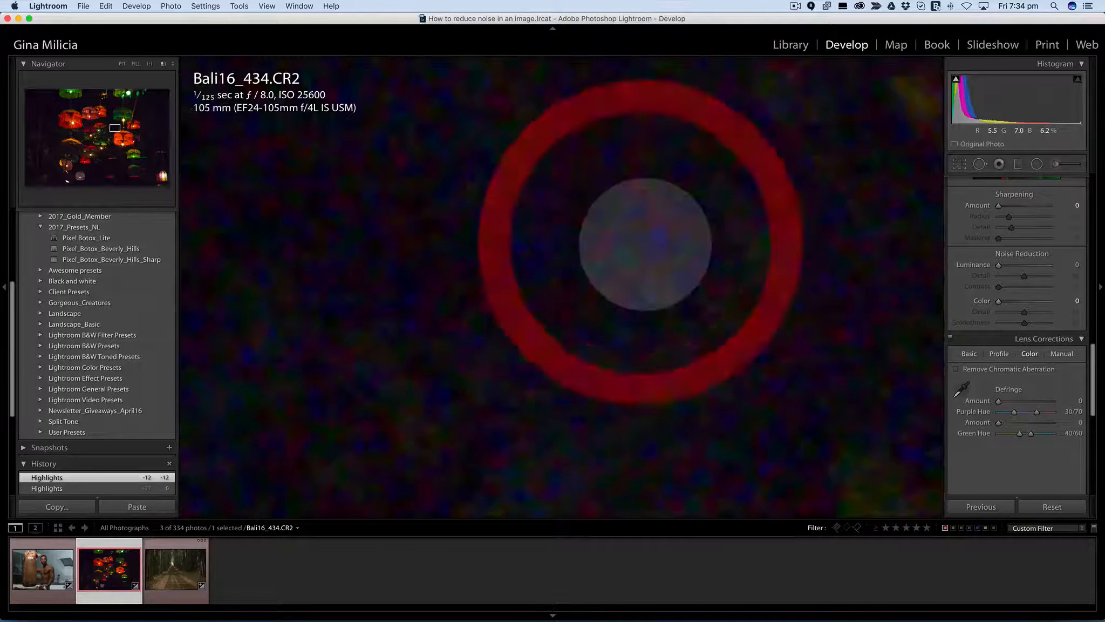
# Examine the noise in the lantern photo's dark background and foliage at high magnification.
pyautogui.moveTo(661, 200); pyautogui.dragTo(724, 191)
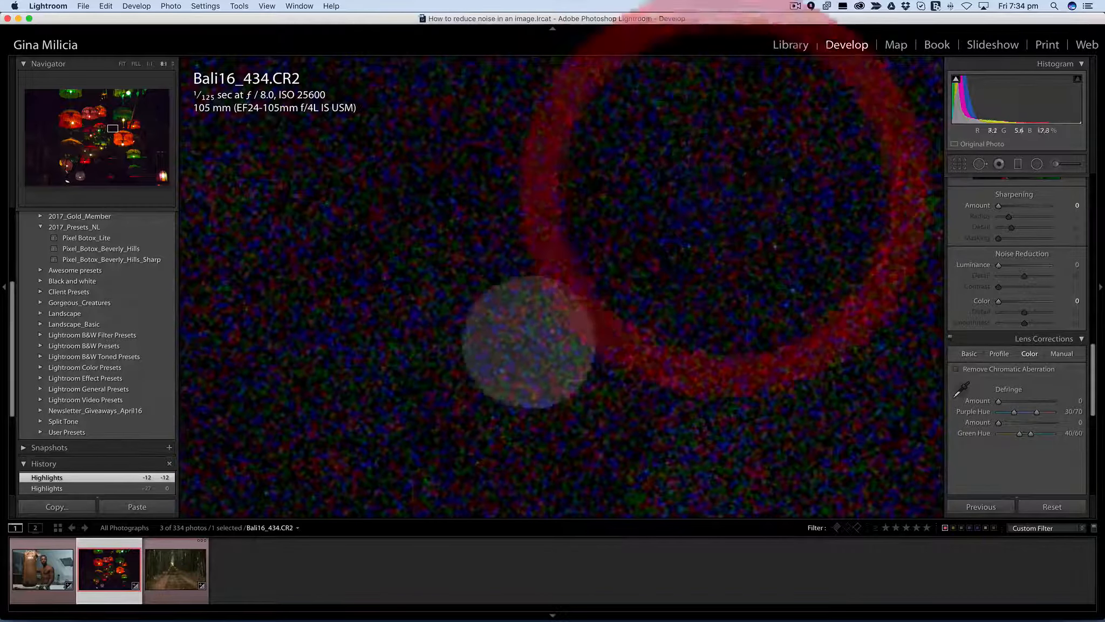
pyautogui.moveTo(509, 346); pyautogui.dragTo(699, 274)
pyautogui.moveTo(383, 394); pyautogui.dragTo(622, 348)
pyautogui.moveTo(479, 414); pyautogui.dragTo(676, 333)
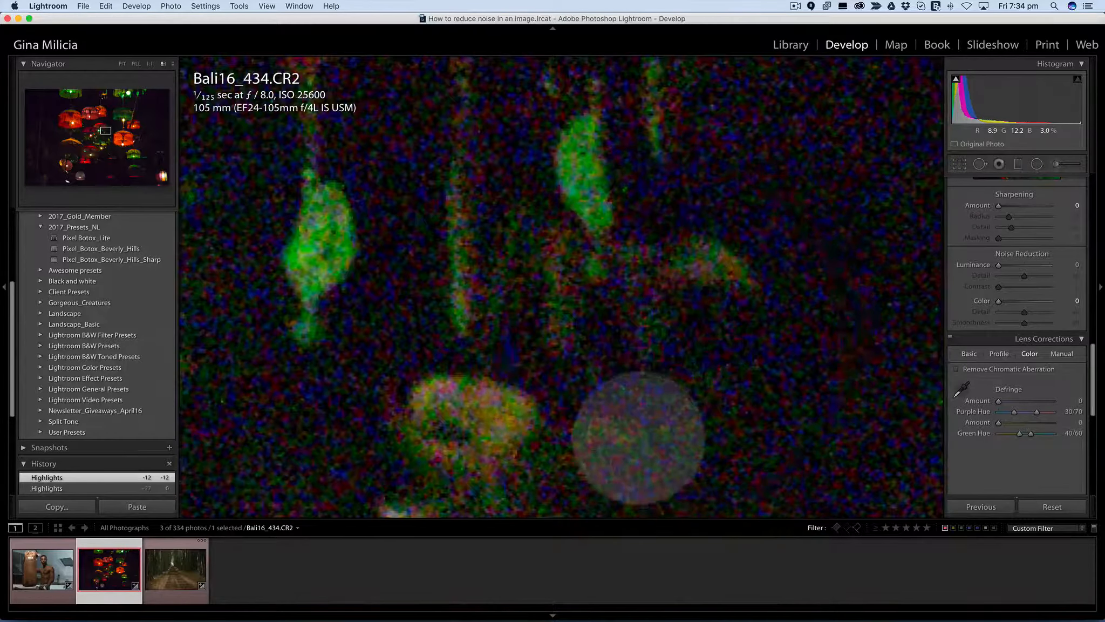
pyautogui.moveTo(637, 436); pyautogui.dragTo(509, 299)
pyautogui.moveTo(604, 431); pyautogui.dragTo(395, 321)
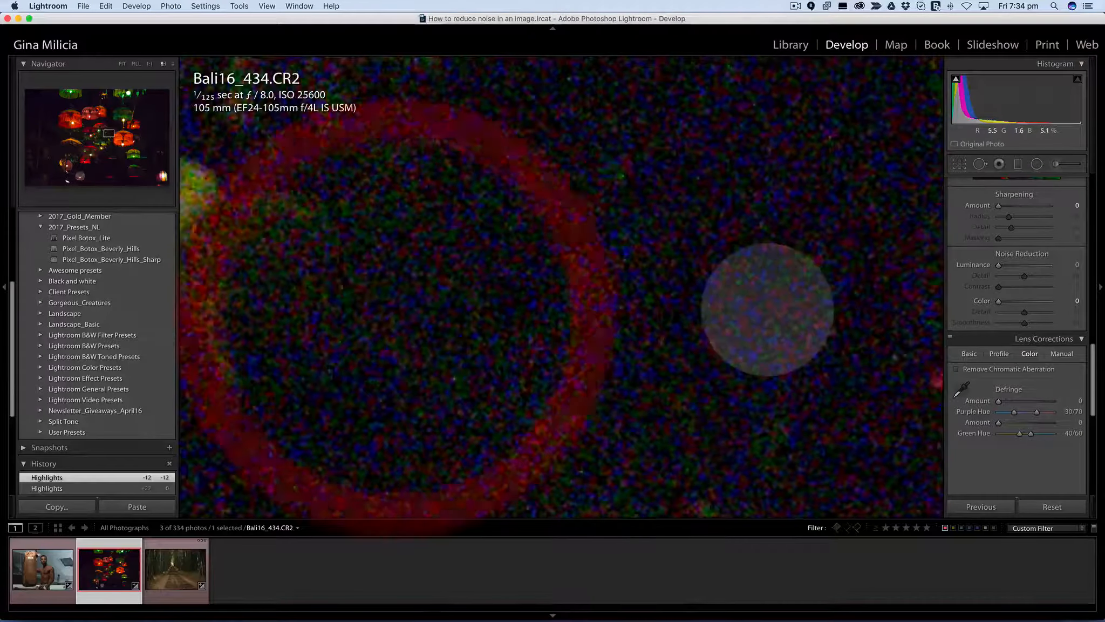
pyautogui.moveTo(765, 321); pyautogui.dragTo(668, 314)
pyautogui.click(679, 315)
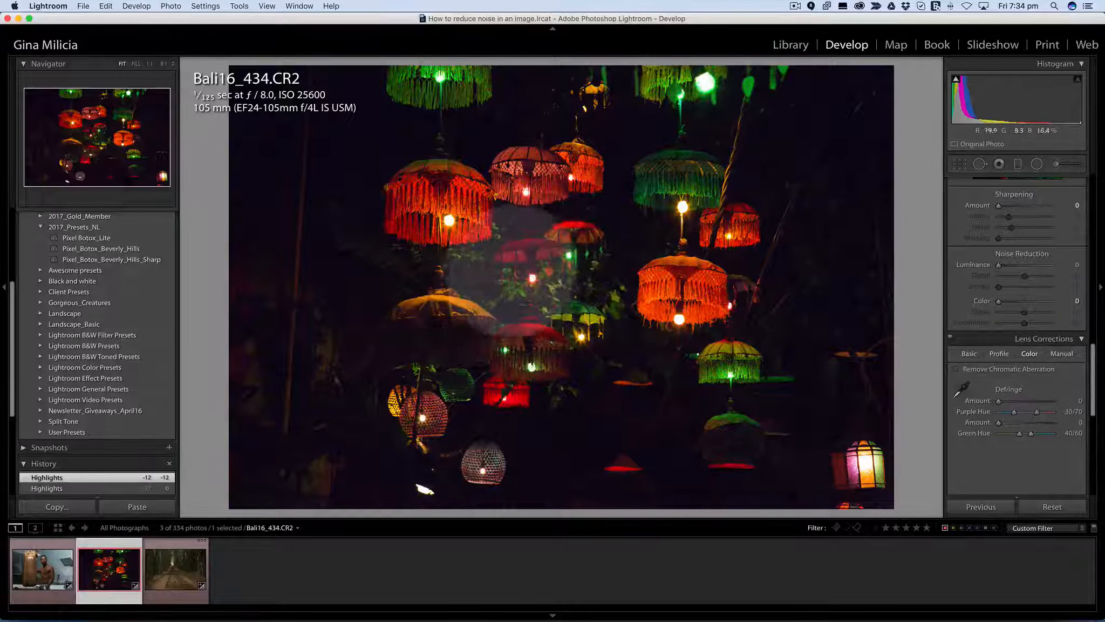
pyautogui.click(321, 345)
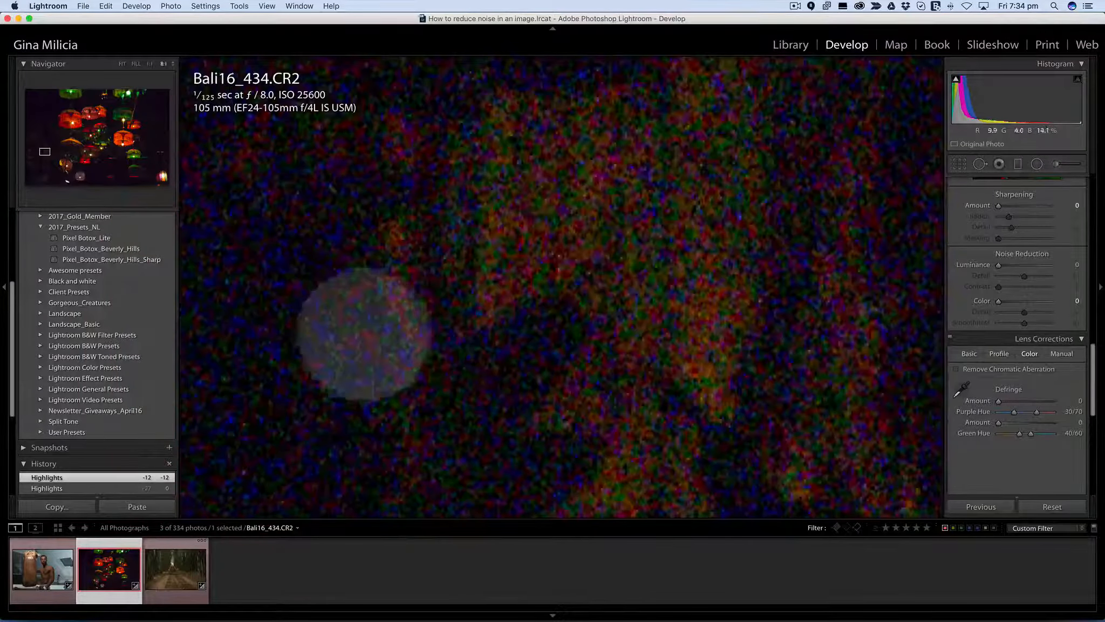
pyautogui.click(449, 308)
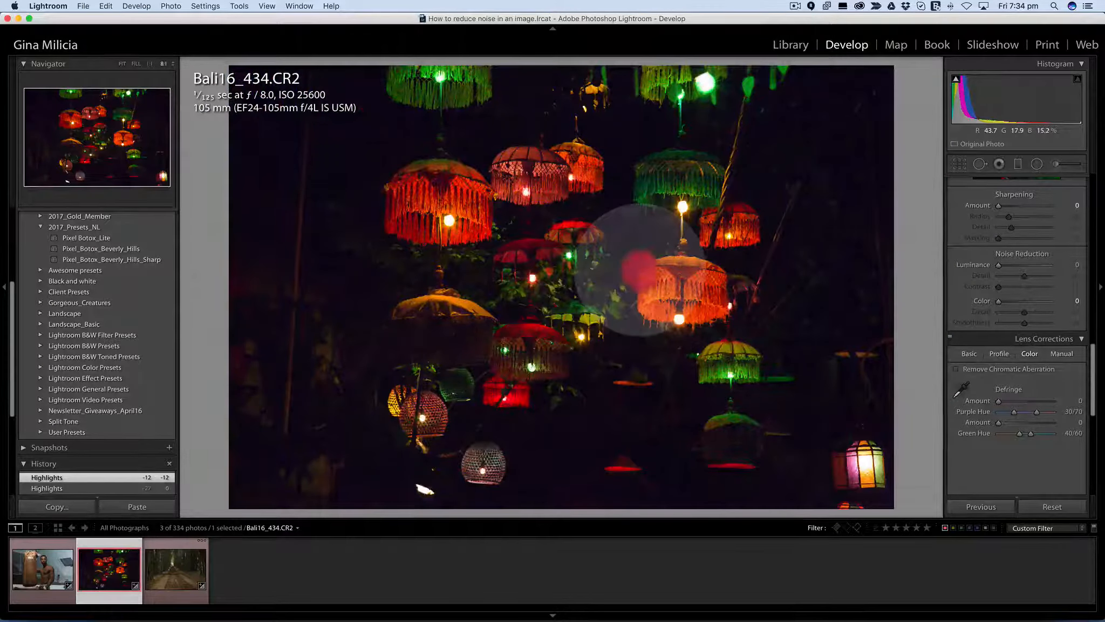
# Set the lantern photo's color noise reduction to 36 and its luminance noise reduction to 27.
pyautogui.moveTo(640, 269); pyautogui.dragTo(815, 340)
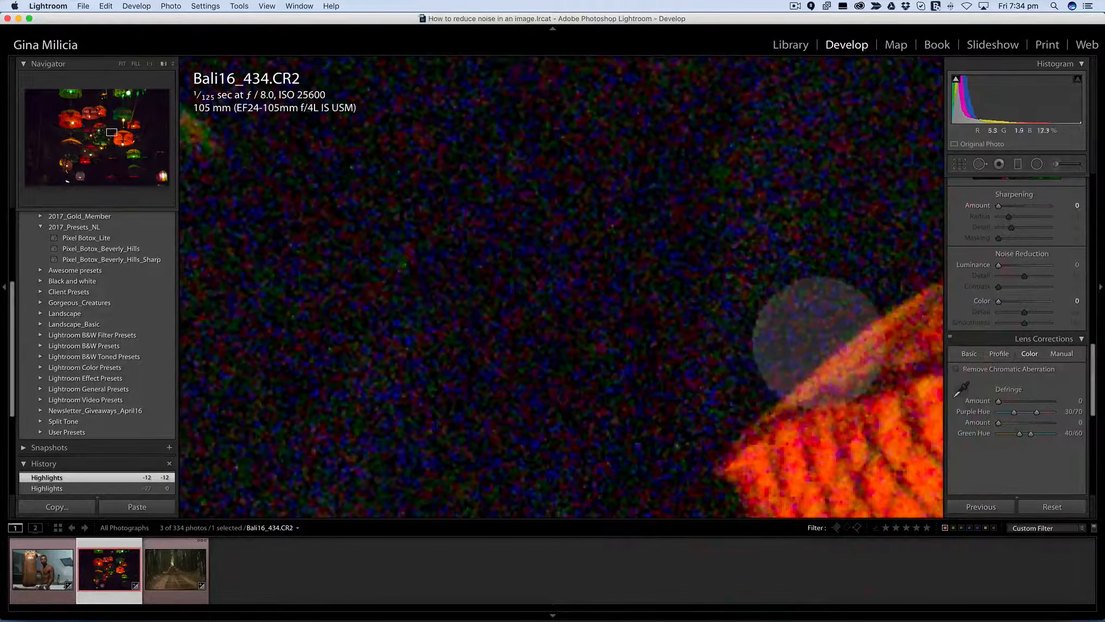
pyautogui.scroll(1, 817, 333)
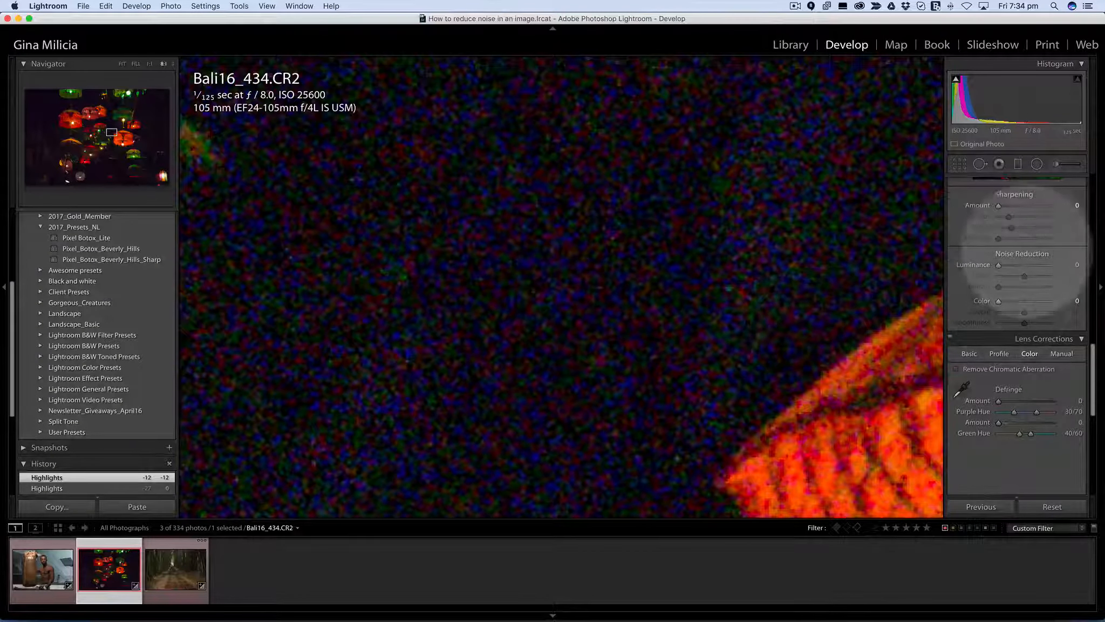
pyautogui.moveTo(998, 301); pyautogui.dragTo(1017, 301)
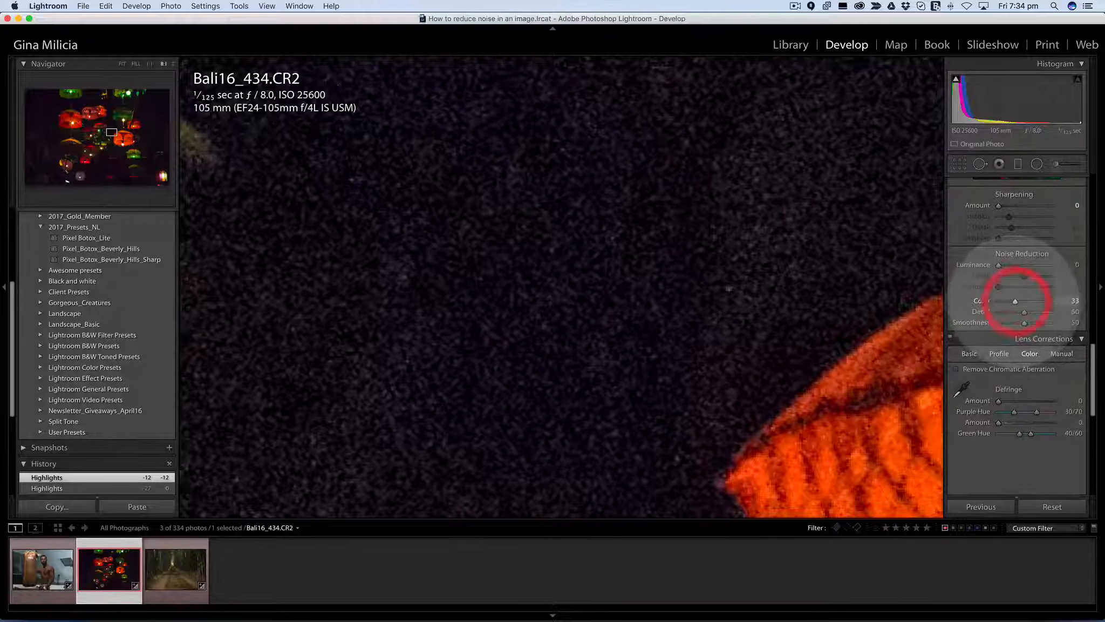
pyautogui.click(617, 251)
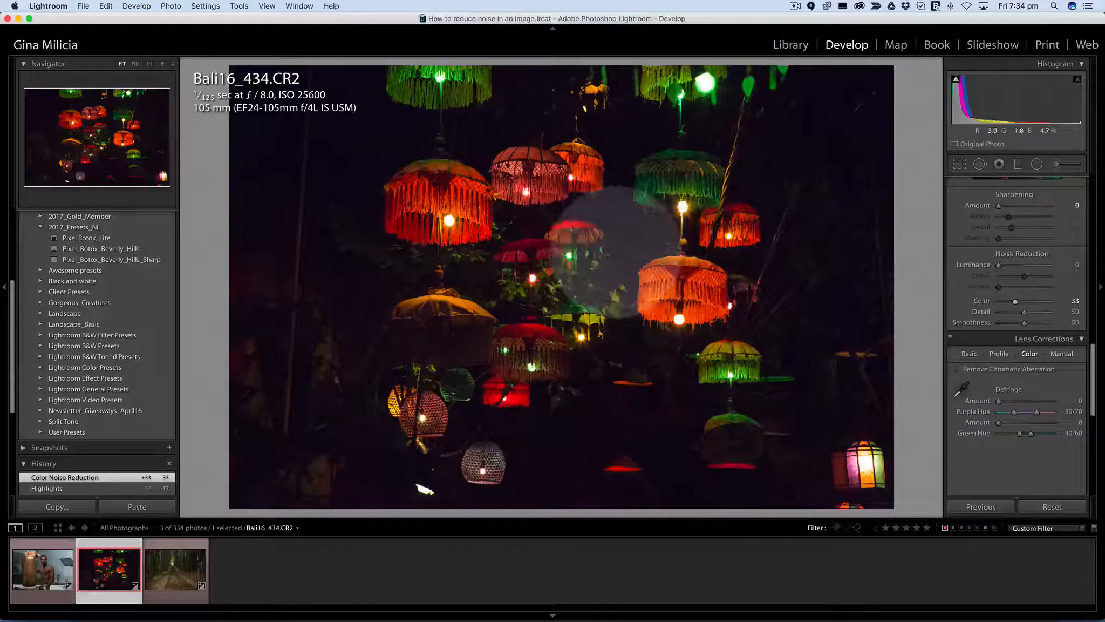
pyautogui.click(619, 248)
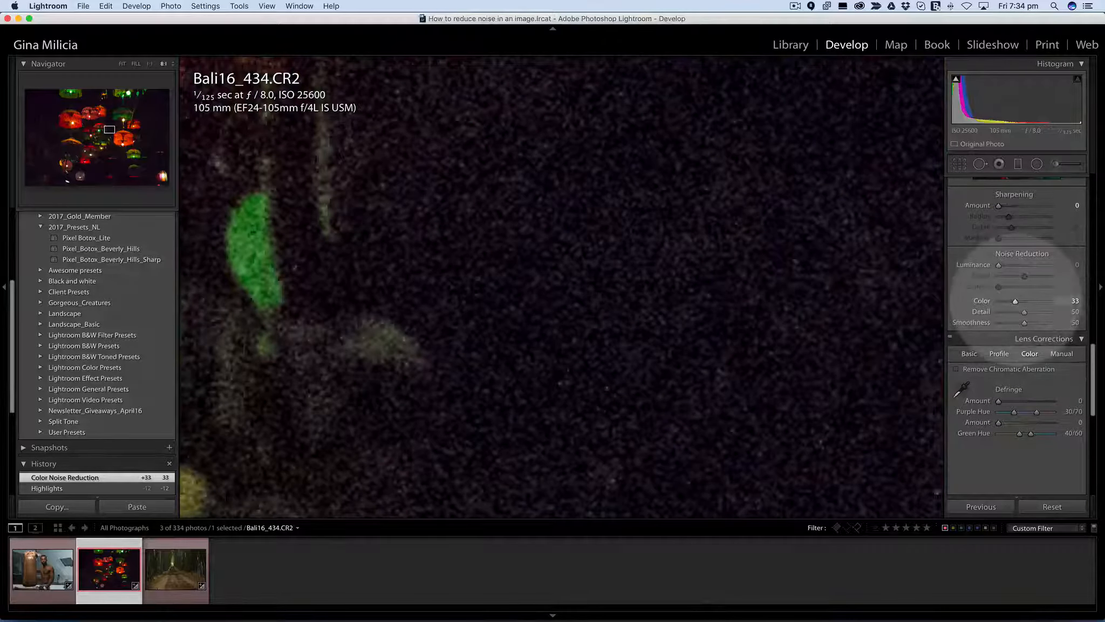
pyautogui.click(1016, 301)
pyautogui.moveTo(1017, 301); pyautogui.dragTo(1018, 301)
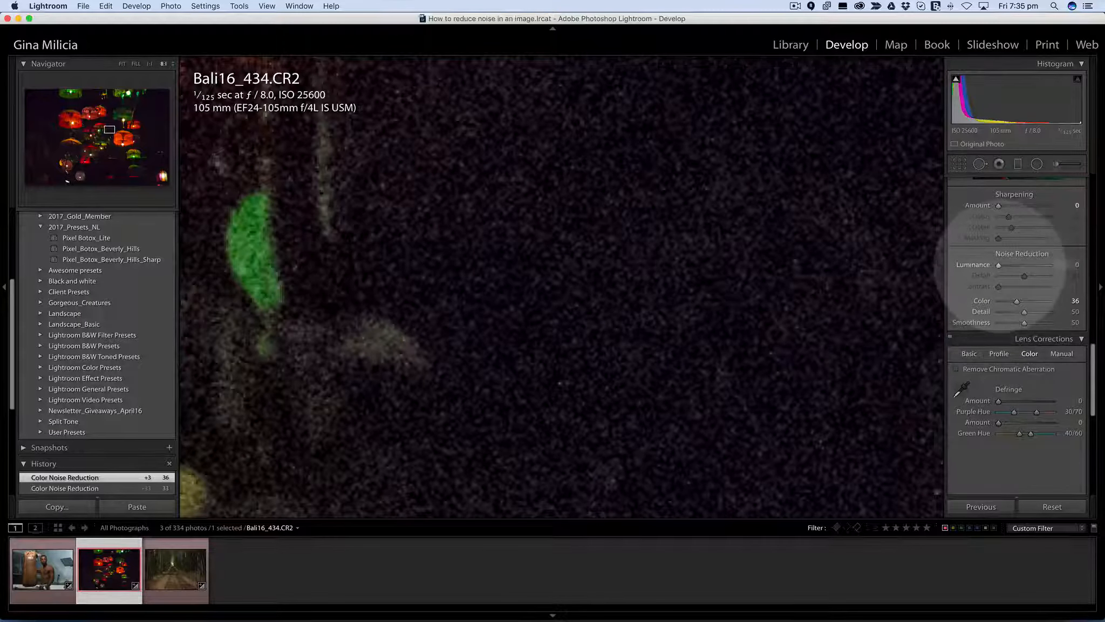
pyautogui.moveTo(999, 265); pyautogui.dragTo(1012, 265)
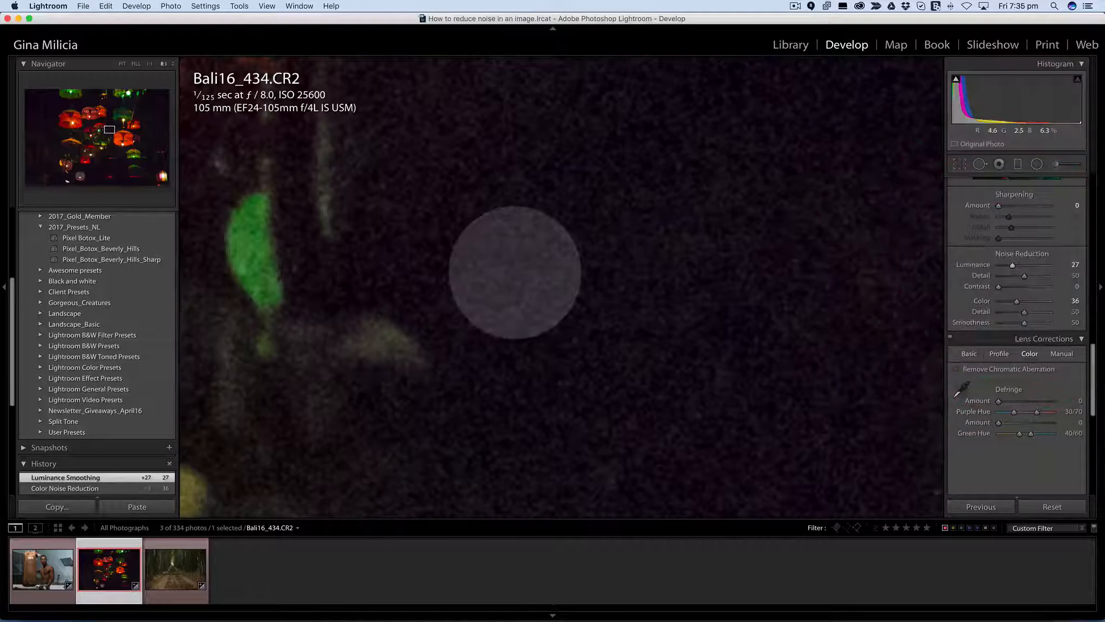
# Inspect the red lantern's canopy up close, compare it before and after noise reduction, and return to the whole photo.
pyautogui.click(513, 259)
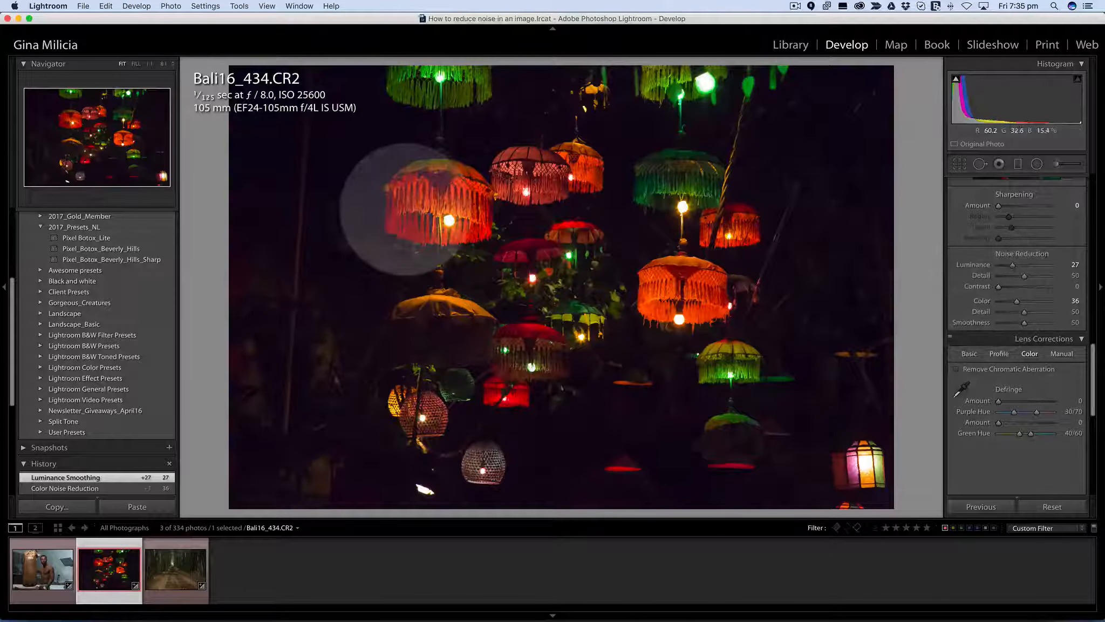
pyautogui.click(515, 217)
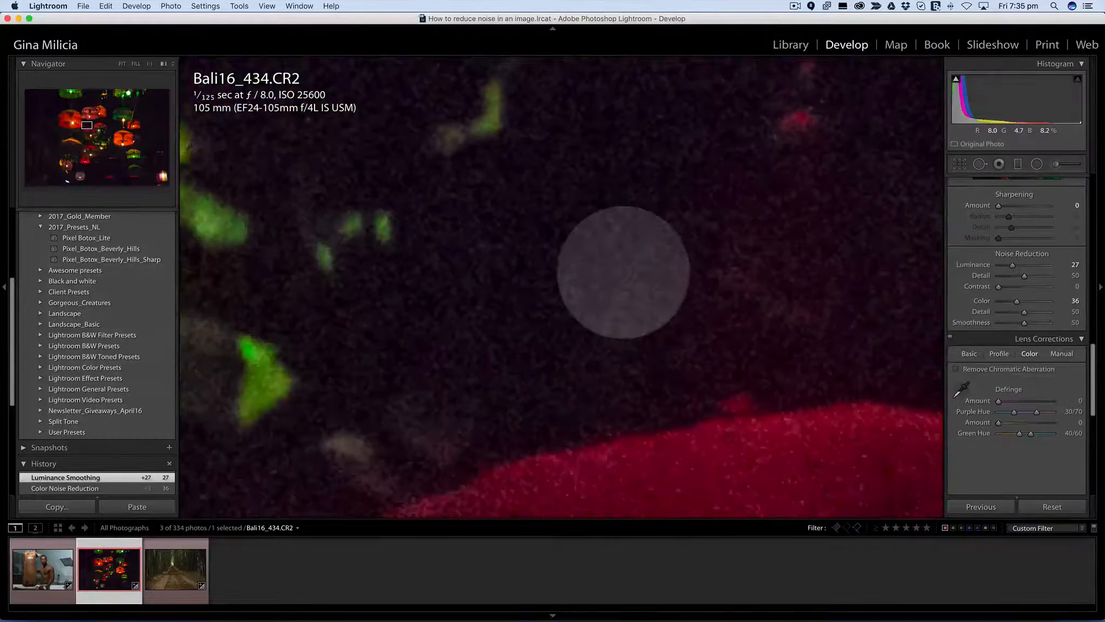
pyautogui.moveTo(600, 208); pyautogui.dragTo(547, 147)
pyautogui.moveTo(607, 311); pyautogui.dragTo(469, 198)
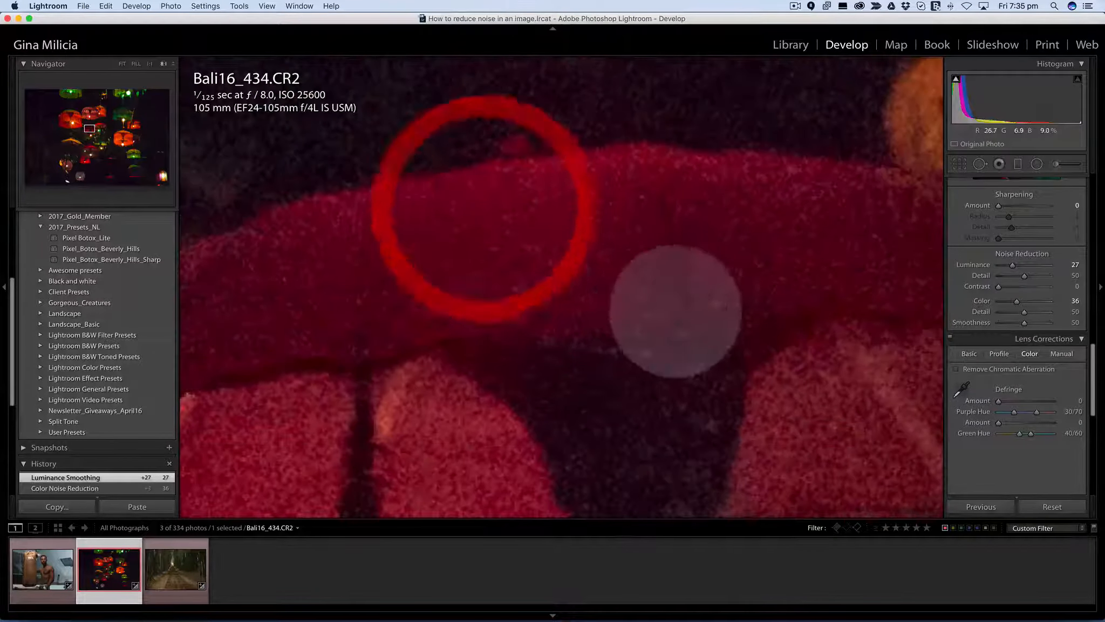
pyautogui.moveTo(666, 296); pyautogui.dragTo(663, 300)
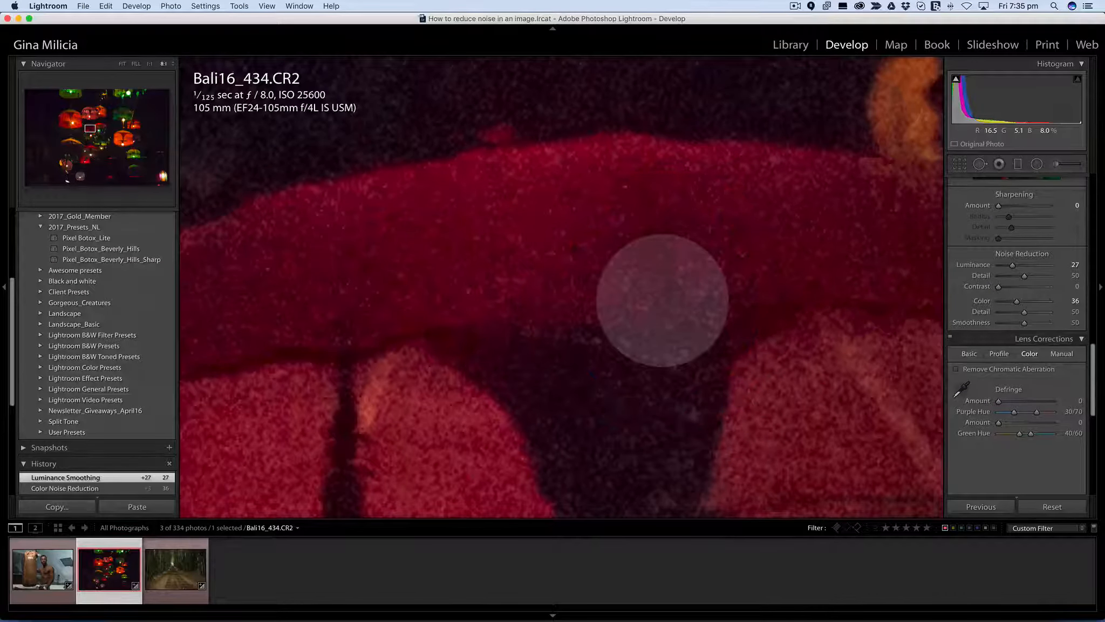
pyautogui.press('\\')
pyautogui.press('\\')
pyautogui.press('\\')
pyautogui.press('\\')
pyautogui.press('\\')
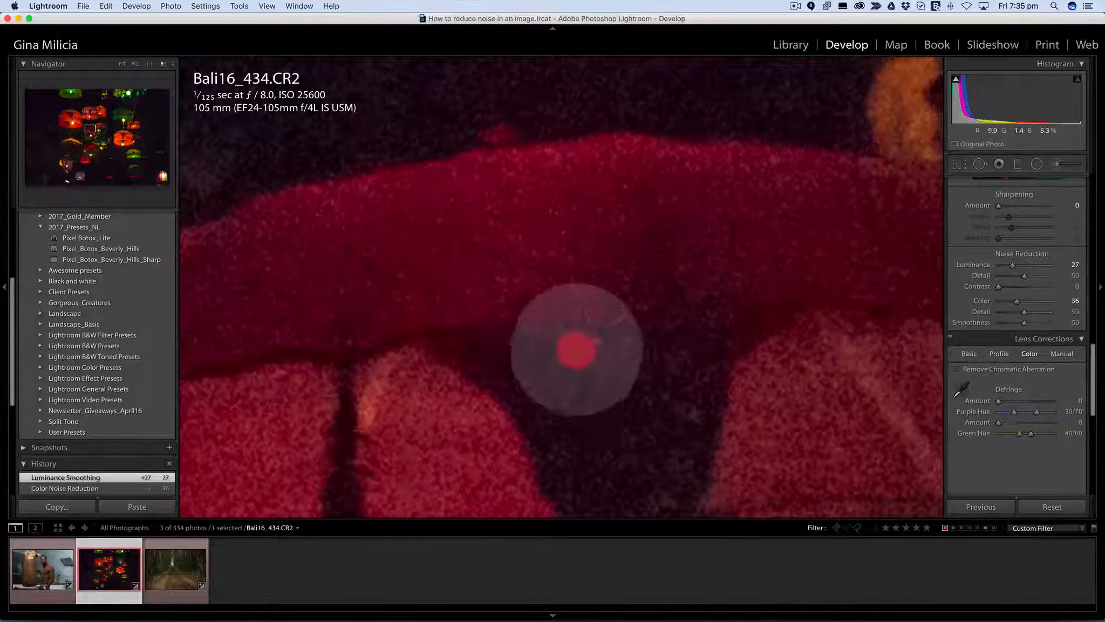
pyautogui.moveTo(575, 345); pyautogui.dragTo(736, 157)
pyautogui.moveTo(553, 374); pyautogui.dragTo(740, 173)
pyautogui.moveTo(654, 346); pyautogui.dragTo(562, 361)
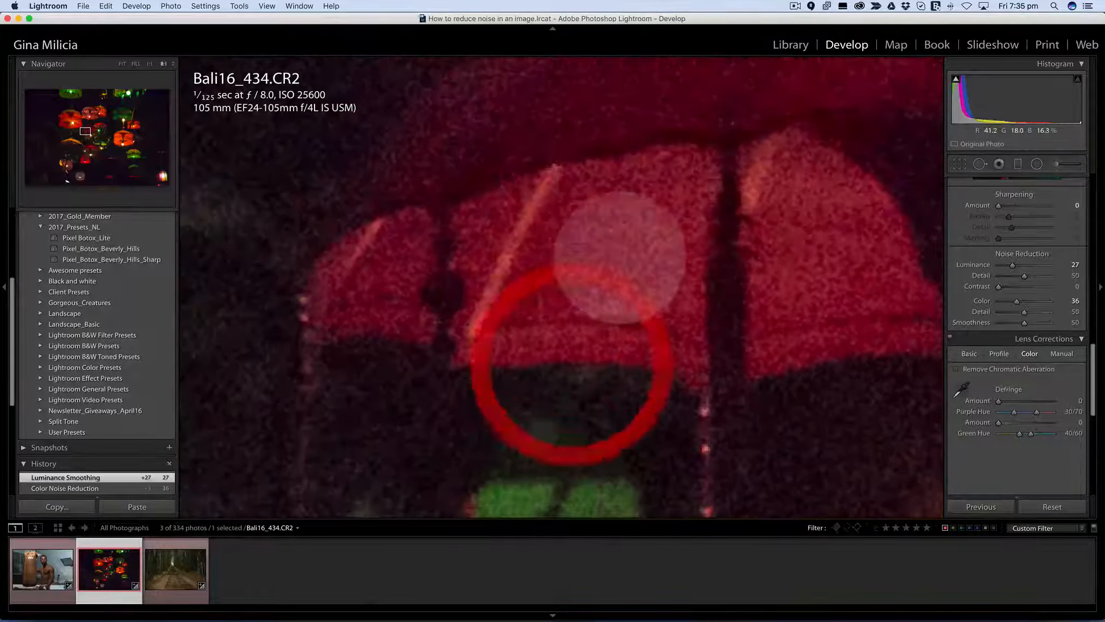
pyautogui.click(622, 258)
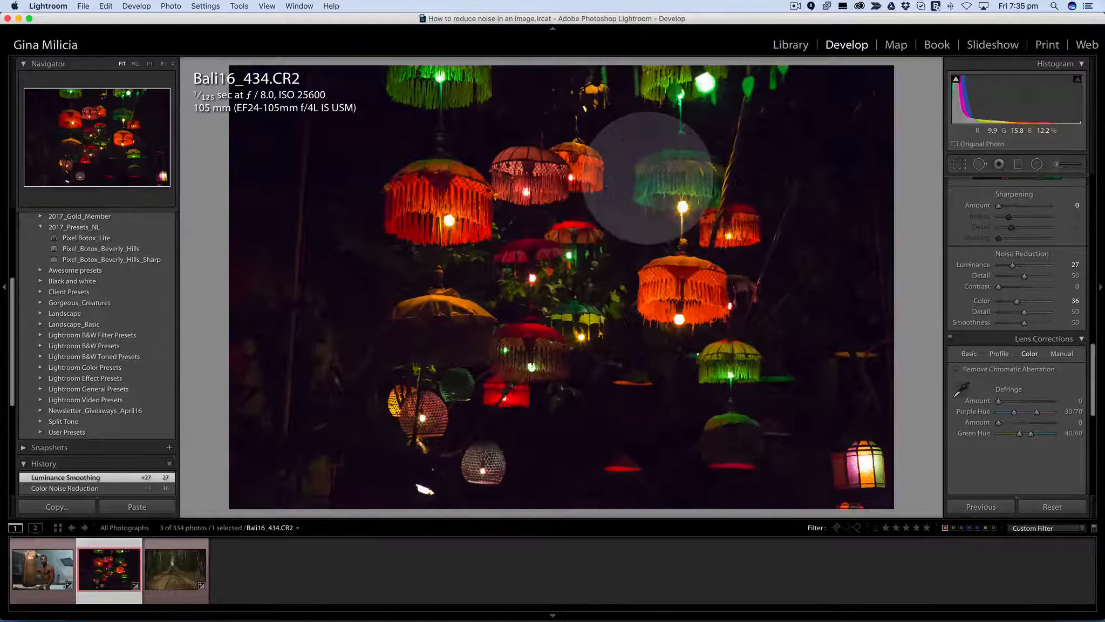
# Inspect the green lantern's fringe and the surrounding dark areas at high magnification, and return to the whole photo.
pyautogui.click(674, 182)
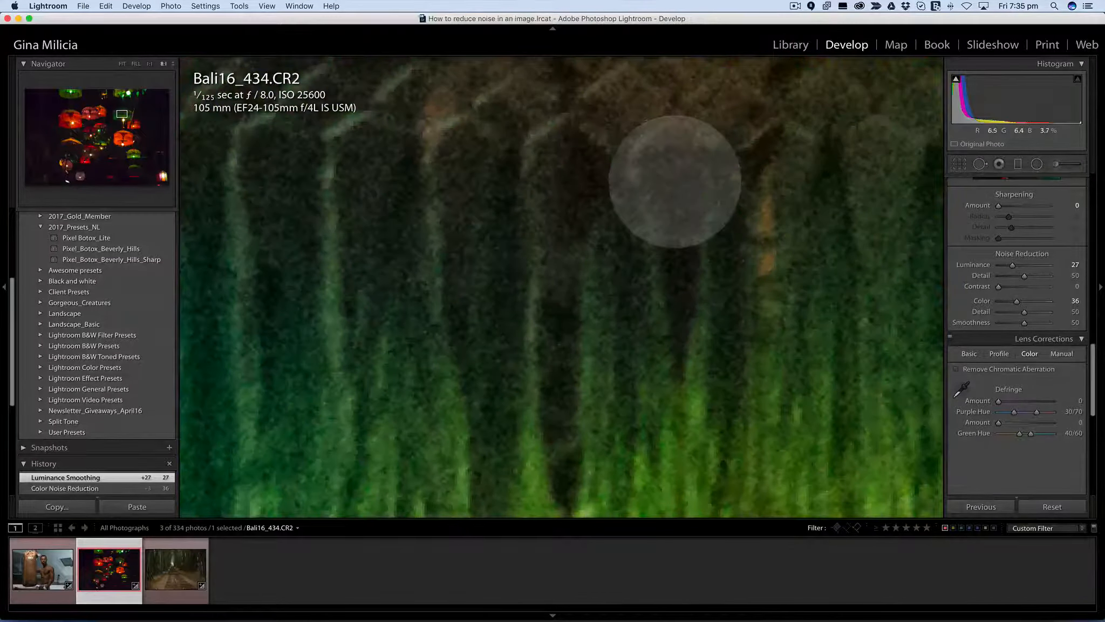
pyautogui.moveTo(675, 182); pyautogui.dragTo(823, 281)
pyautogui.moveTo(563, 189); pyautogui.dragTo(784, 431)
pyautogui.moveTo(569, 273); pyautogui.dragTo(816, 272)
pyautogui.moveTo(722, 382); pyautogui.dragTo(726, 204)
pyautogui.click(670, 319)
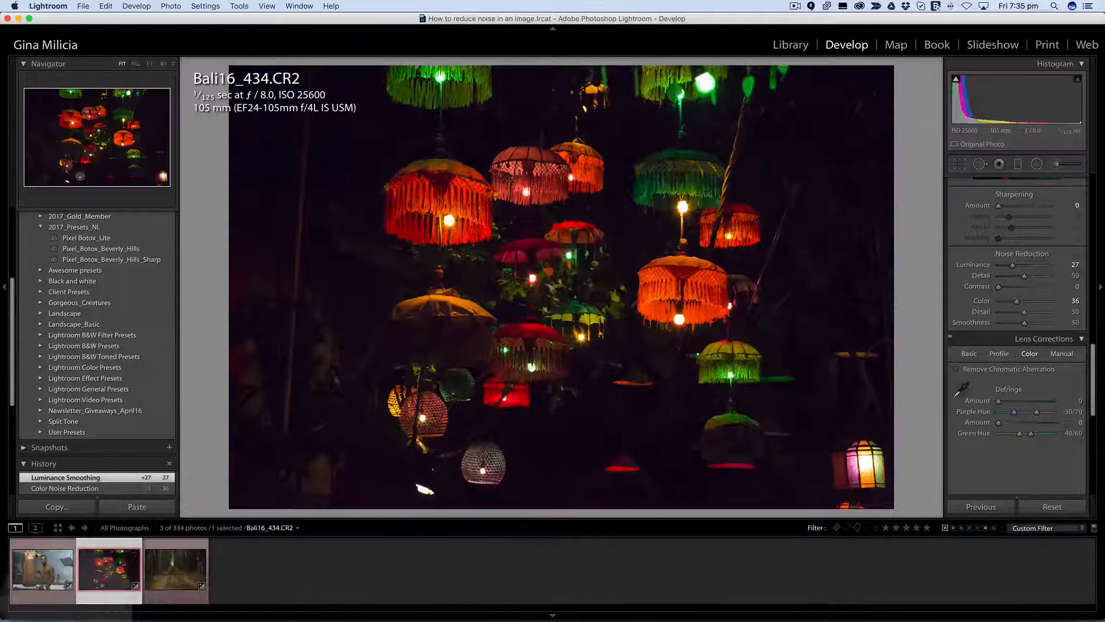
# Open the boxer photo, reset its exposure and shadows, and set exposure to +1.80 and shadows to +48.
pyautogui.click(43, 572)
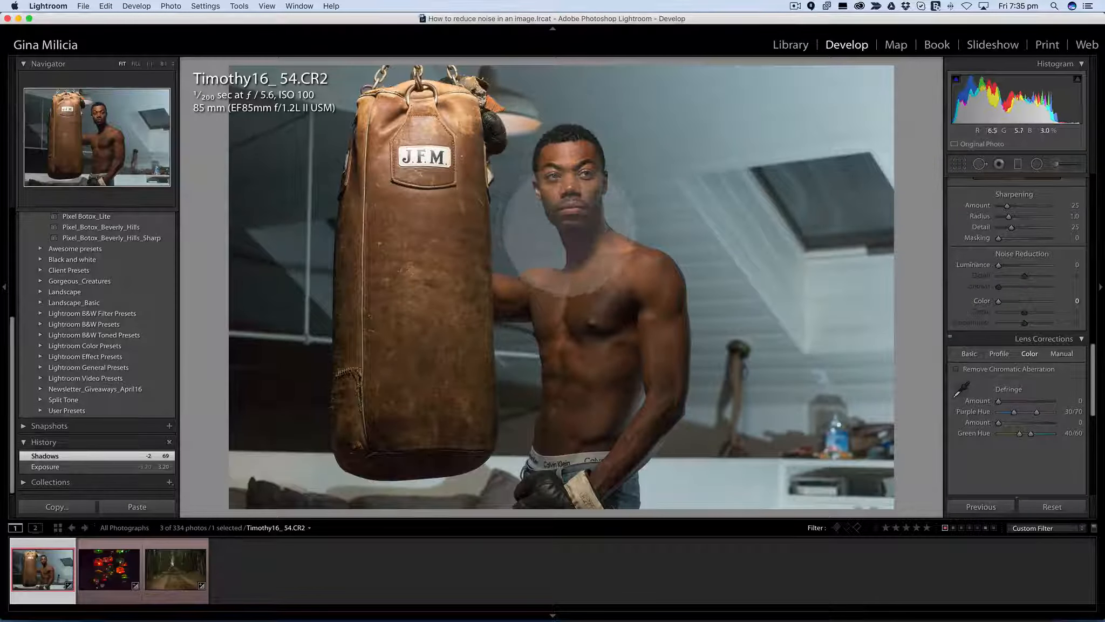
pyautogui.click(108, 467)
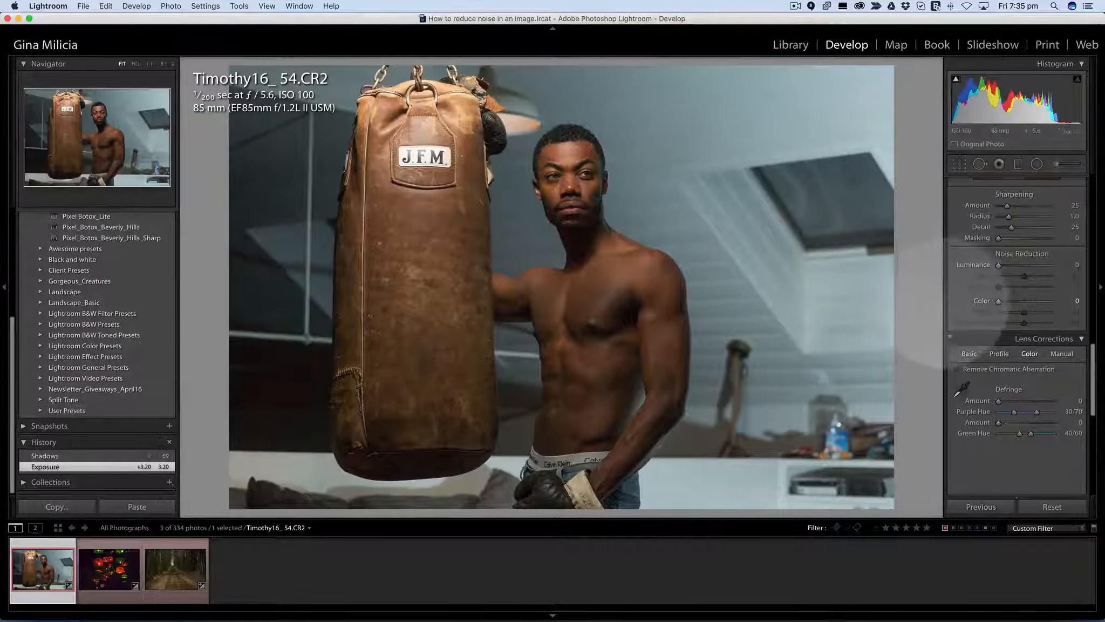
pyautogui.scroll(5, 1017, 216)
pyautogui.scroll(5, 1018, 221)
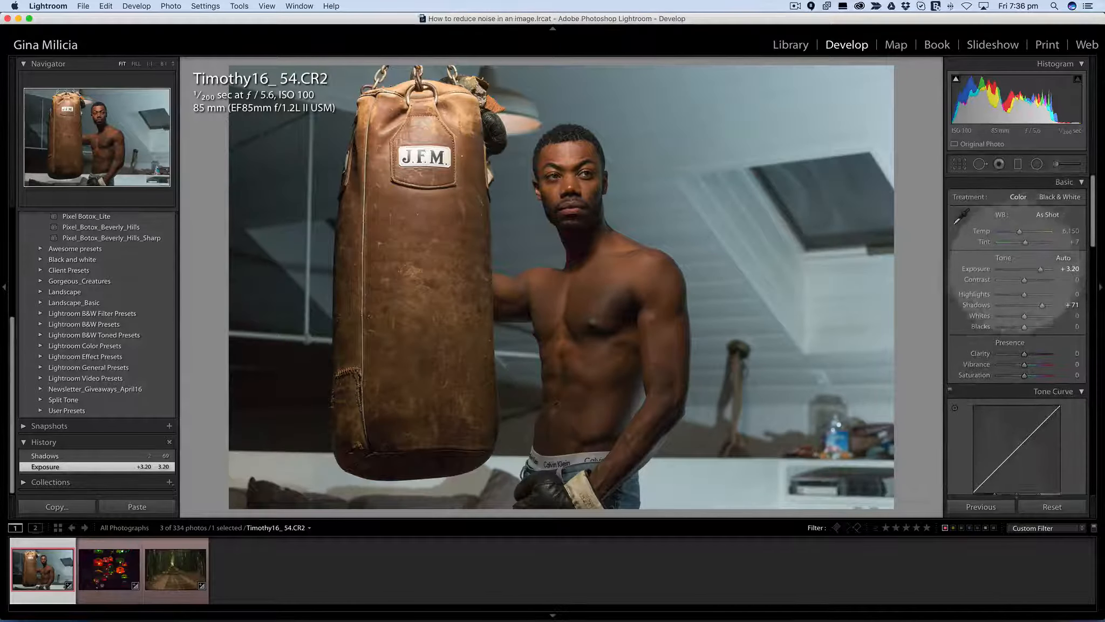
pyautogui.doubleClick(974, 268)
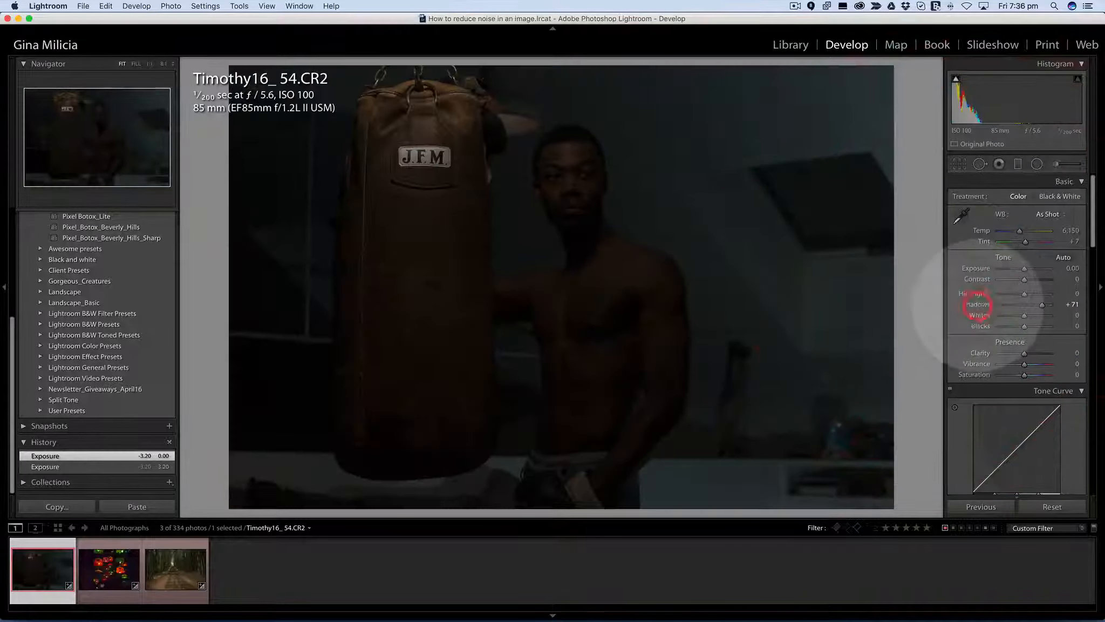
pyautogui.doubleClick(976, 303)
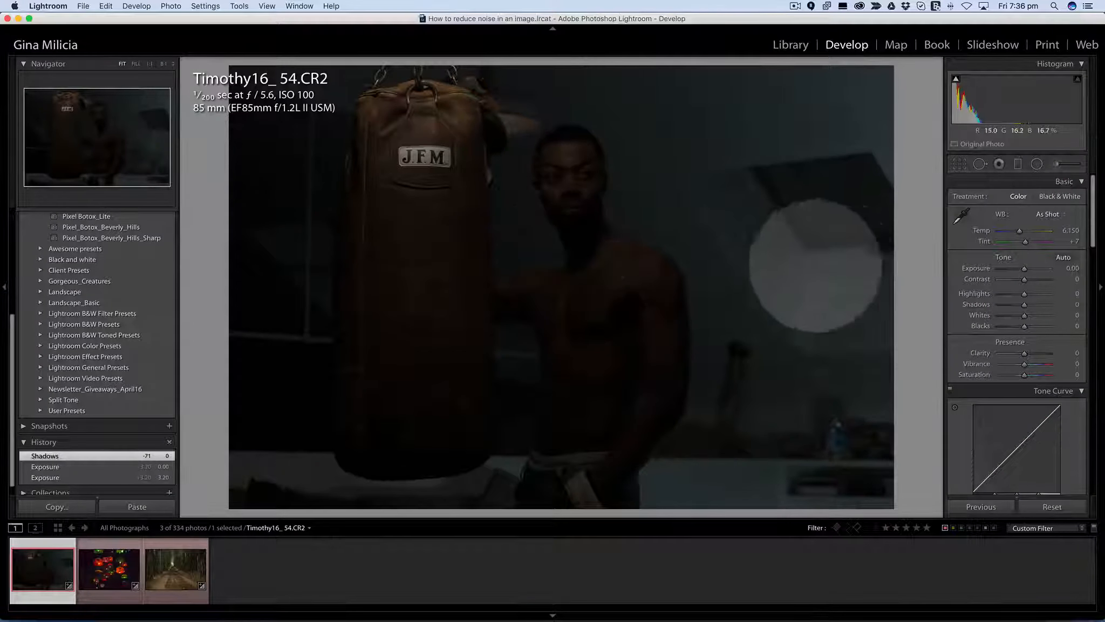
pyautogui.moveTo(1025, 268); pyautogui.dragTo(1037, 304)
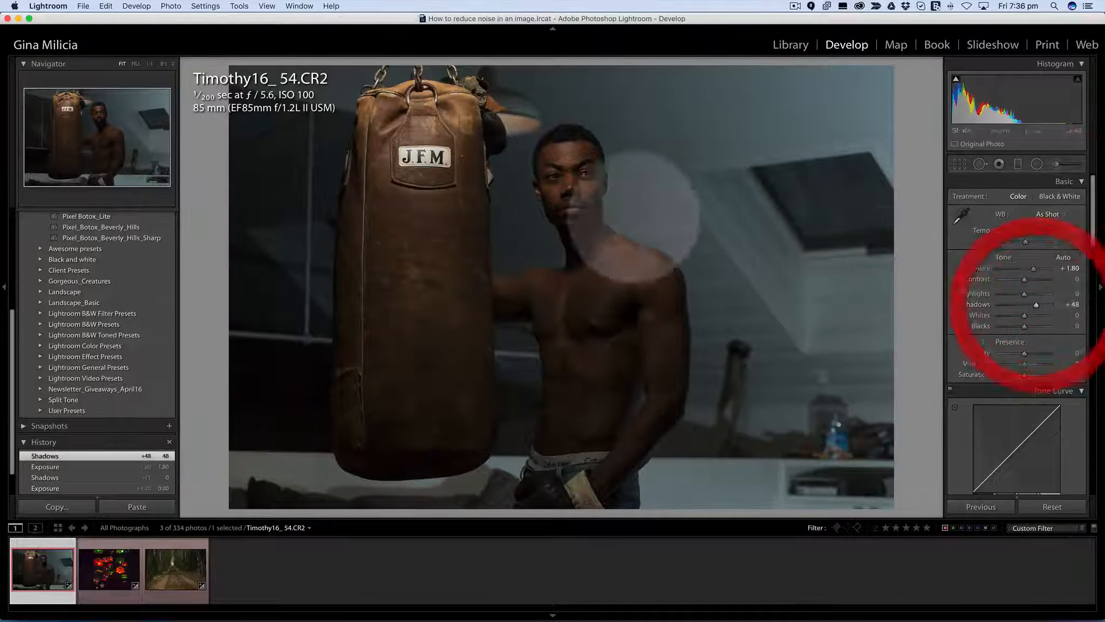
# Examine the noise in the dark shadows under the boxer's chin and on his neck at high magnification.
pyautogui.click(567, 210)
pyautogui.moveTo(605, 101); pyautogui.dragTo(611, 1)
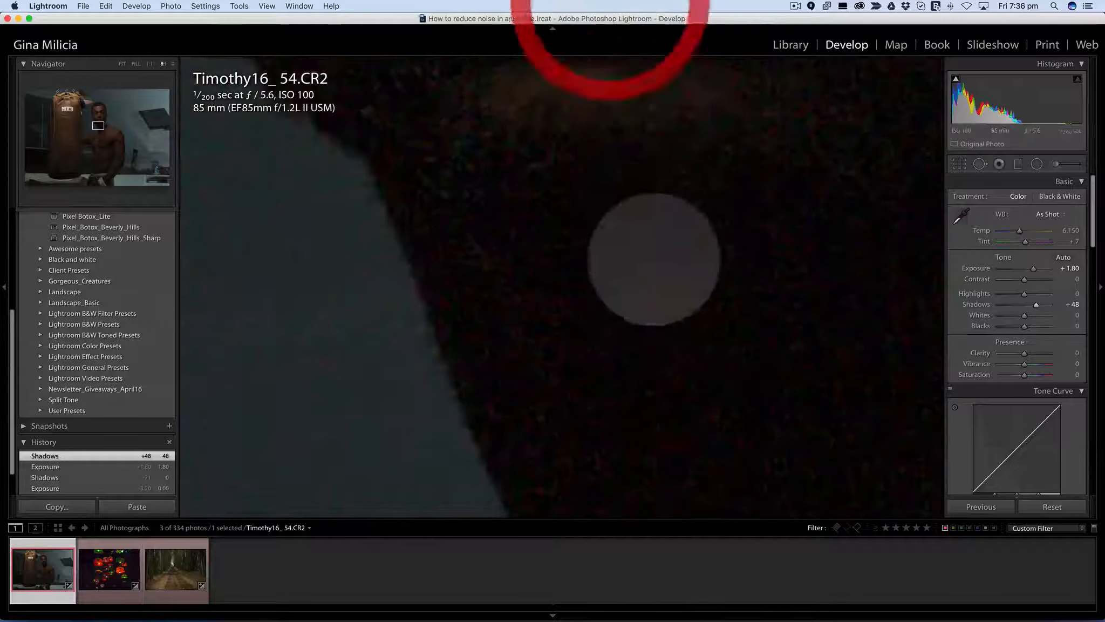
pyautogui.moveTo(654, 259); pyautogui.dragTo(429, 87)
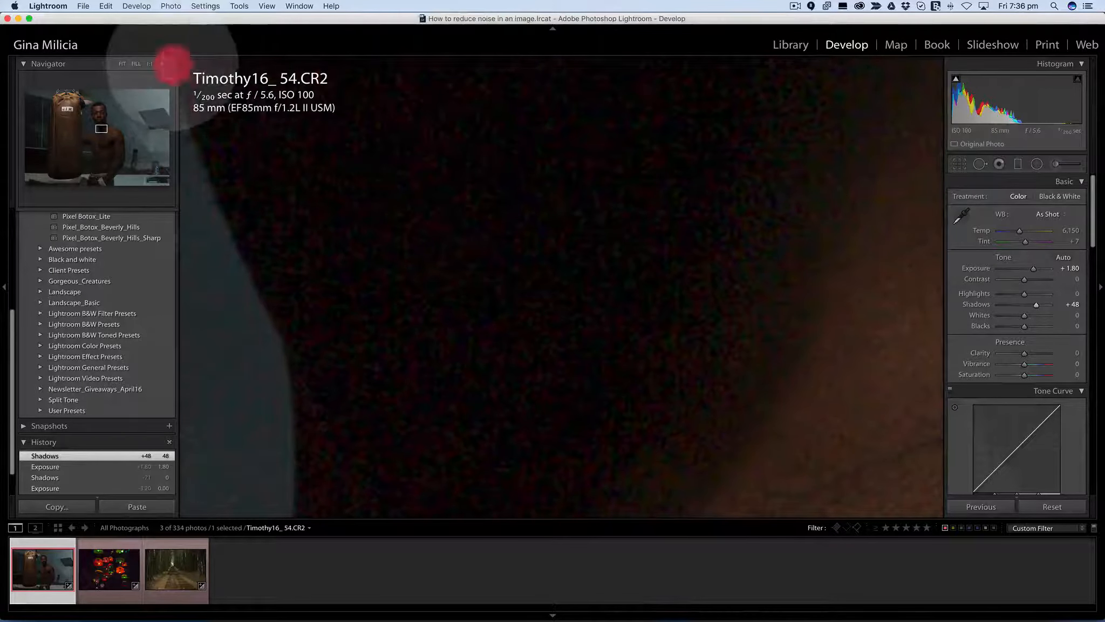
pyautogui.click(173, 64)
pyautogui.click(173, 63)
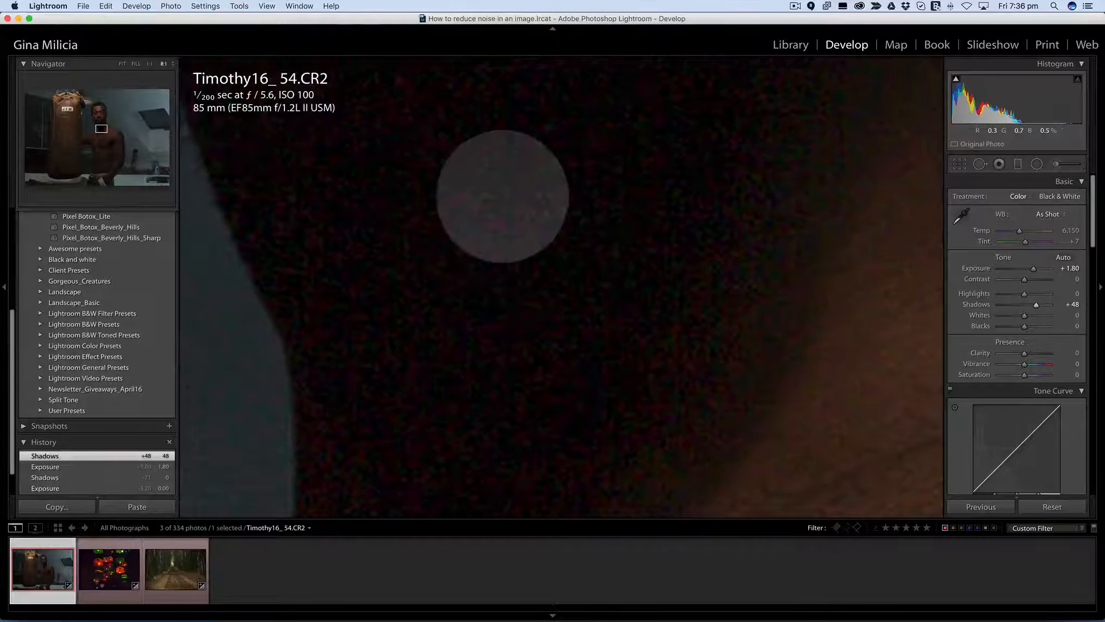
pyautogui.moveTo(502, 196); pyautogui.dragTo(788, 541)
pyautogui.moveTo(582, 209); pyautogui.dragTo(469, 12)
pyautogui.moveTo(580, 247); pyautogui.dragTo(488, 113)
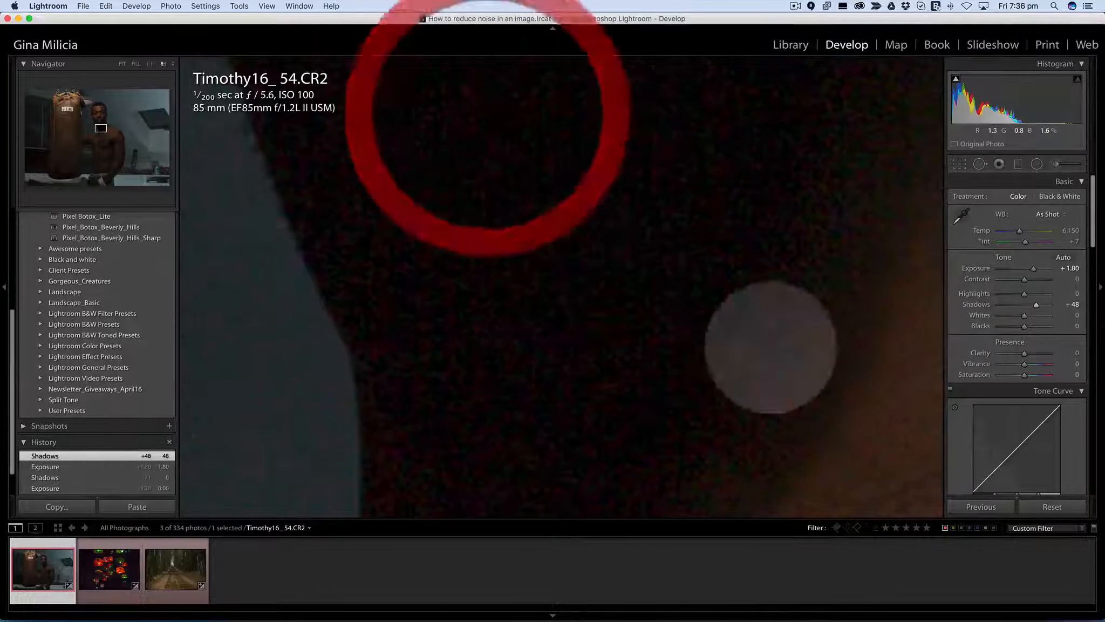
# Set the boxer photo's color noise reduction to 28.
pyautogui.scroll(-10, 1020, 357)
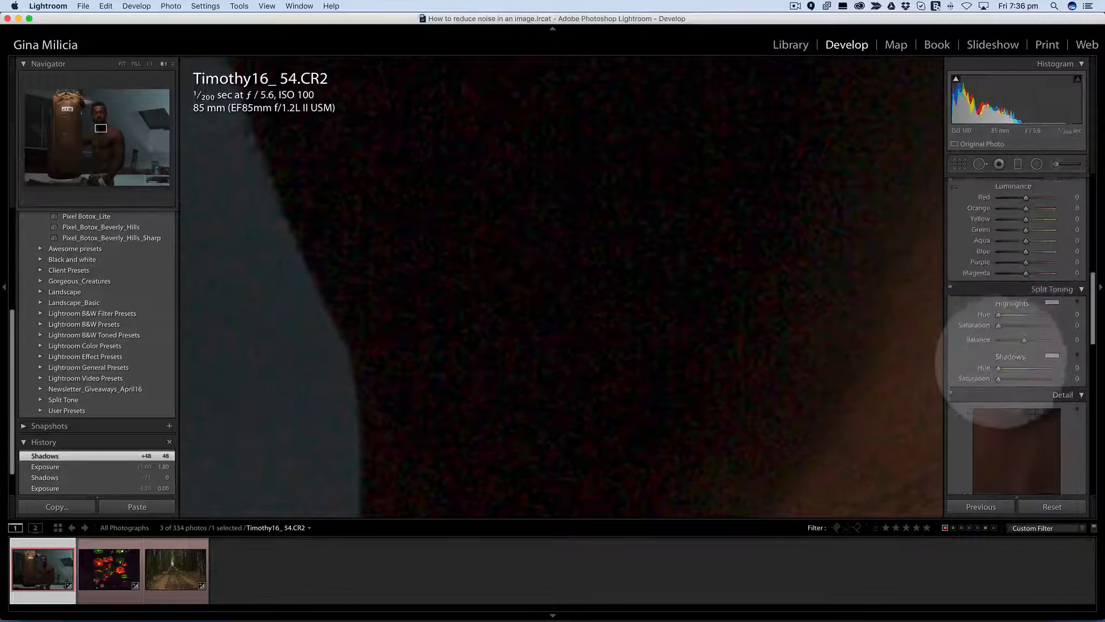
pyautogui.scroll(-8, 1005, 363)
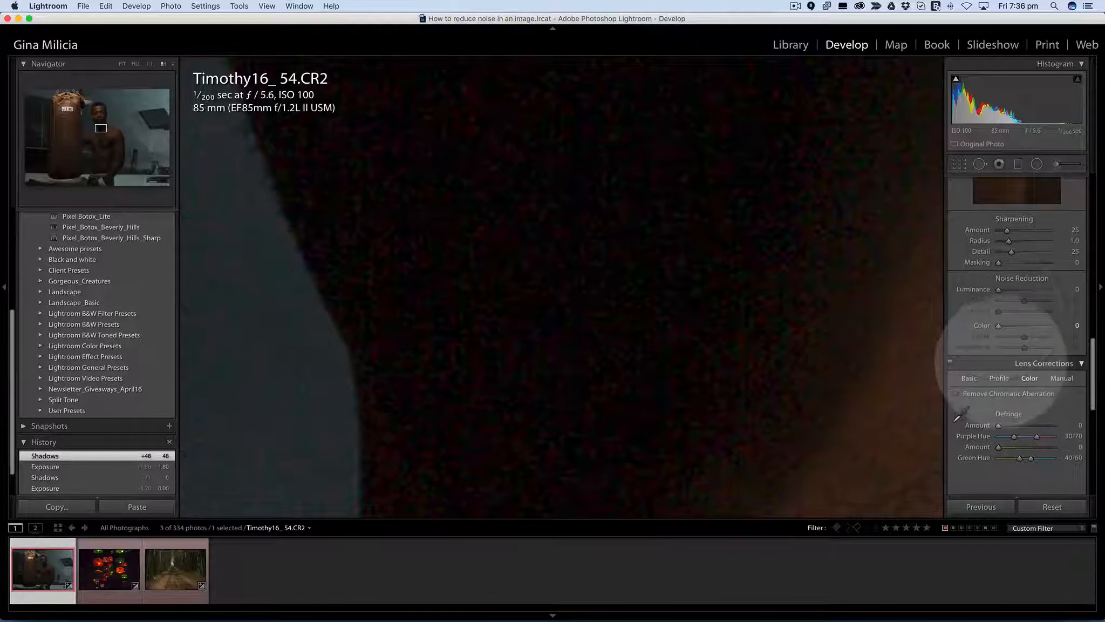
pyautogui.moveTo(1000, 327); pyautogui.dragTo(1015, 328)
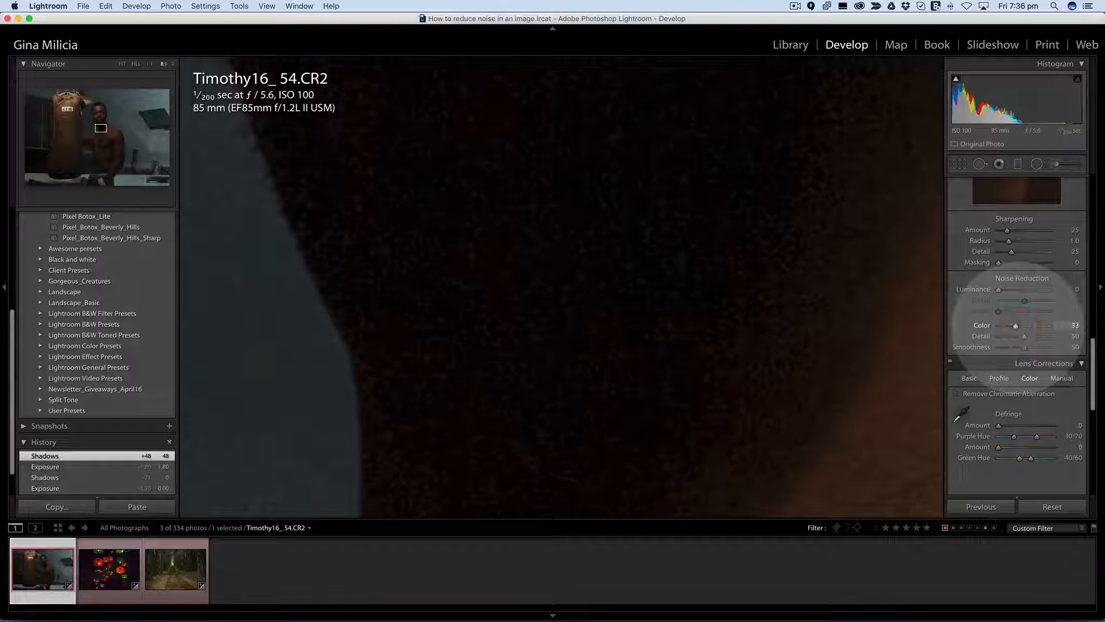
pyautogui.moveTo(1014, 327); pyautogui.dragTo(1015, 327)
# Check the boxer's neck and chin shadows for remaining noise, viewing the whole photo in between.
pyautogui.moveTo(536, 264); pyautogui.dragTo(589, 487)
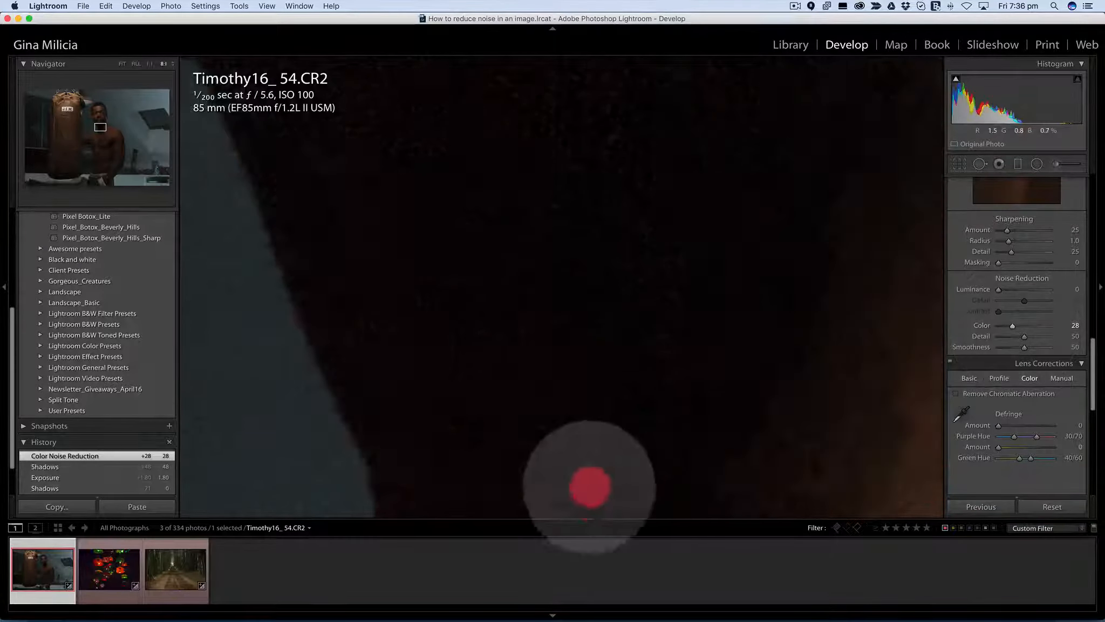
pyautogui.moveTo(551, 176); pyautogui.dragTo(761, 471)
pyautogui.moveTo(679, 341); pyautogui.dragTo(579, 276)
pyautogui.click(577, 276)
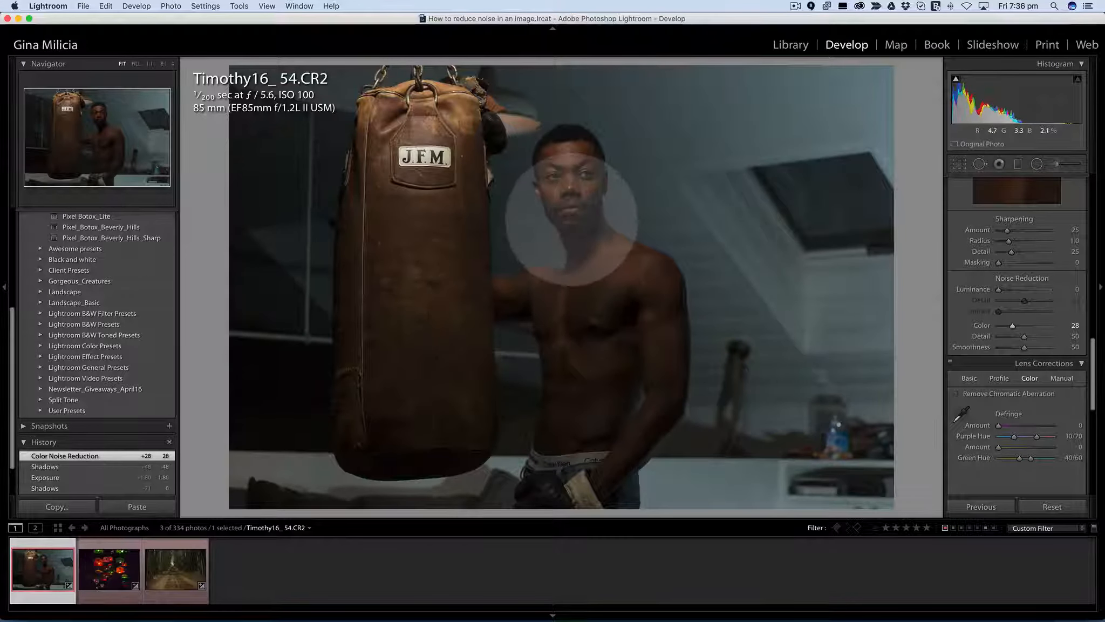
pyautogui.click(571, 220)
pyautogui.moveTo(528, 217); pyautogui.dragTo(653, 154)
pyautogui.moveTo(652, 321); pyautogui.dragTo(560, 178)
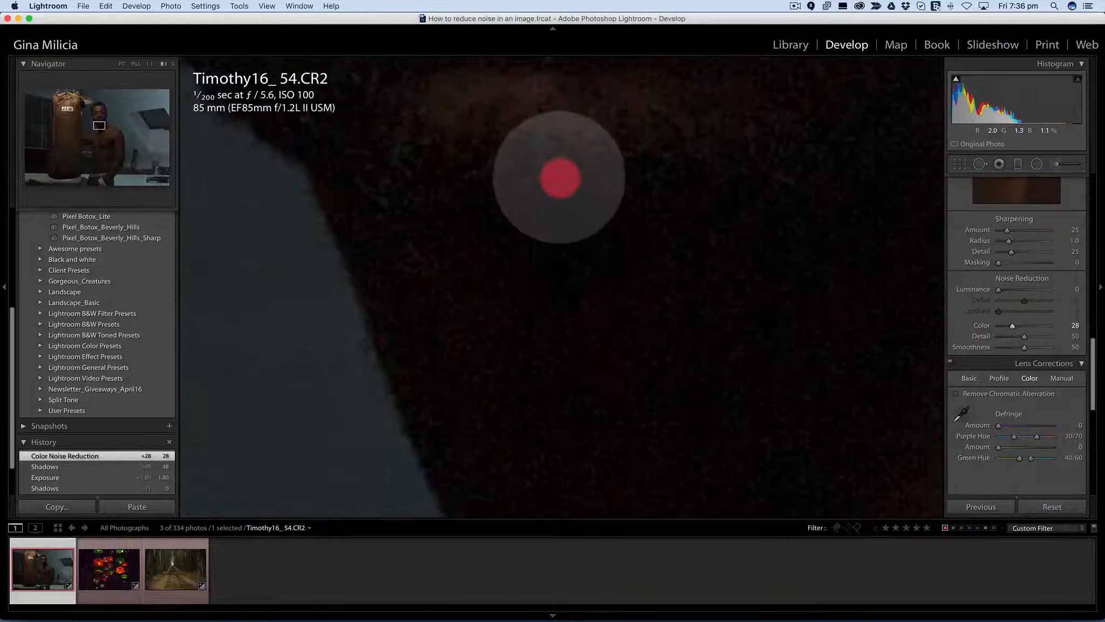
pyautogui.moveTo(638, 348); pyautogui.dragTo(613, 462)
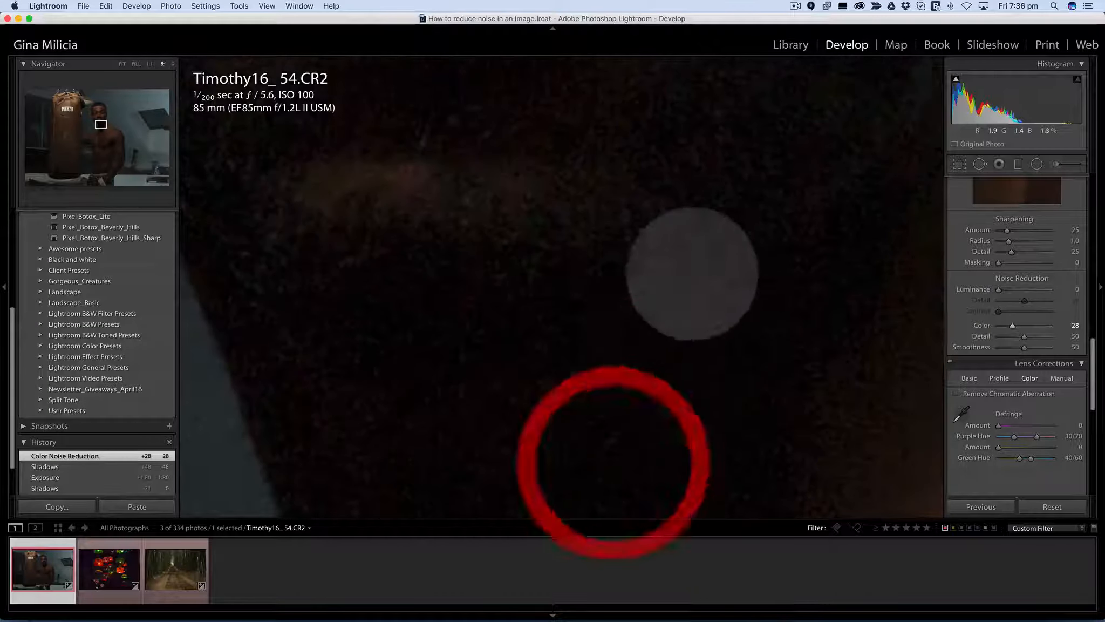
# Set the boxer photo's luminance noise reduction to 24 and its color noise detail to 23.
pyautogui.moveTo(683, 283); pyautogui.dragTo(457, 440)
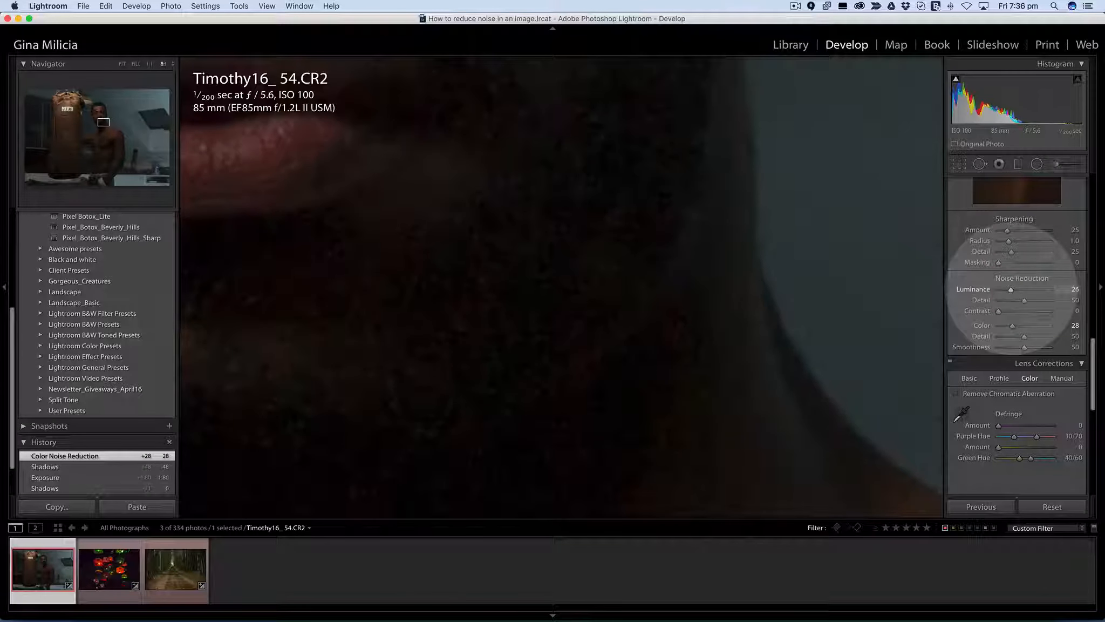
pyautogui.click(1011, 289)
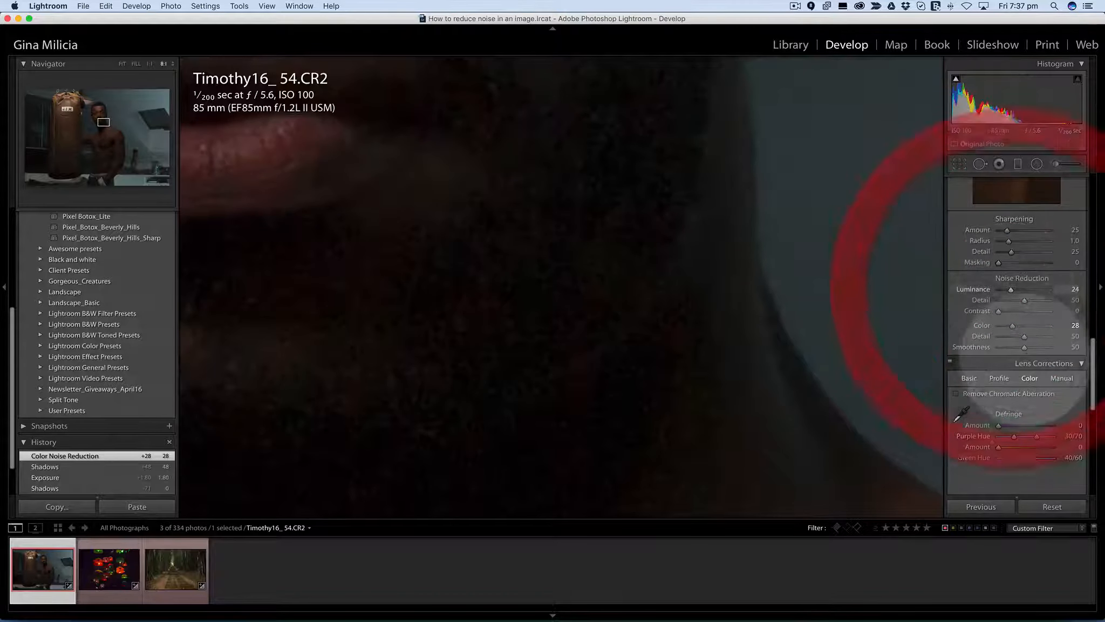
pyautogui.moveTo(1027, 336); pyautogui.dragTo(1050, 337)
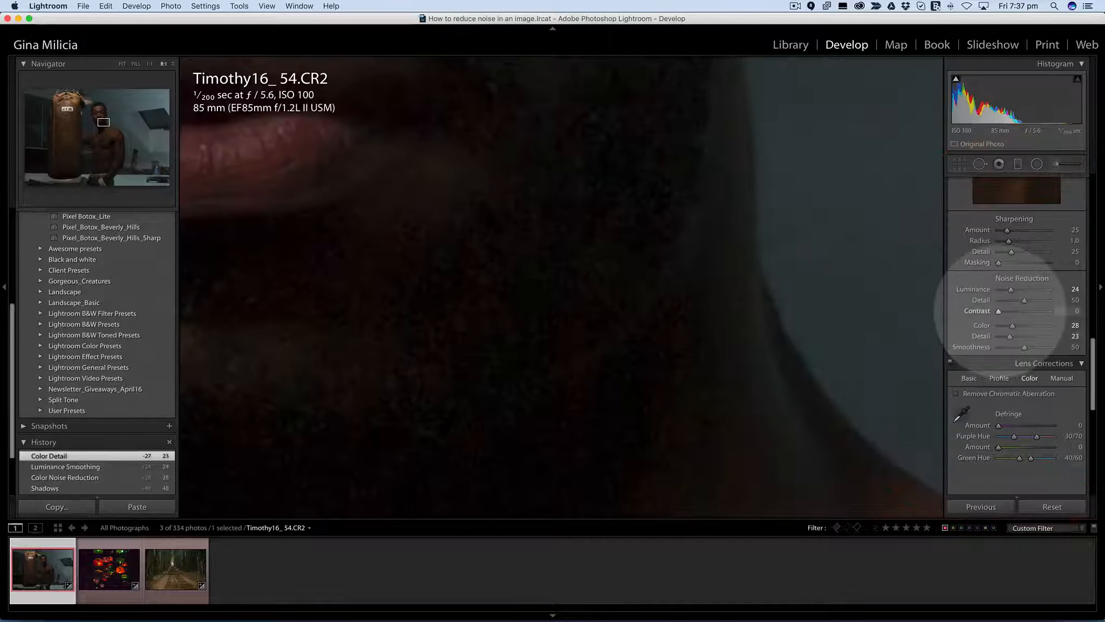
# Inspect the boxer's neck, chin and eyes up close after noise reduction, and return to the whole photo.
pyautogui.click(645, 274)
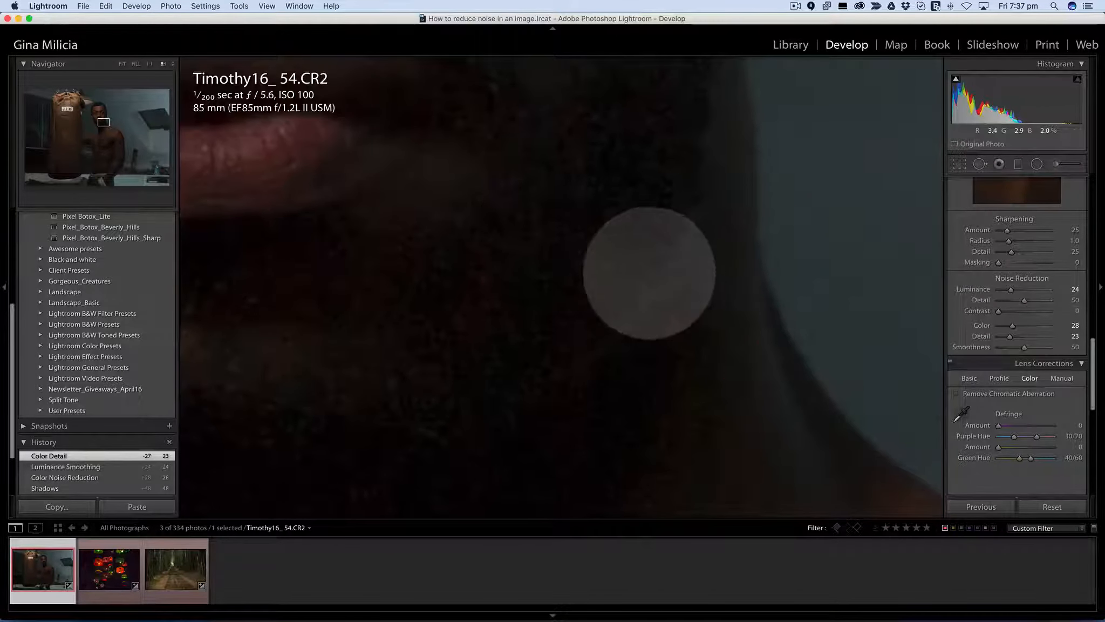
pyautogui.moveTo(586, 258); pyautogui.dragTo(912, 469)
pyautogui.moveTo(587, 311); pyautogui.dragTo(627, 118)
pyautogui.moveTo(700, 355); pyautogui.dragTo(607, 444)
pyautogui.moveTo(625, 257); pyautogui.dragTo(576, 572)
pyautogui.moveTo(658, 328); pyautogui.dragTo(661, 547)
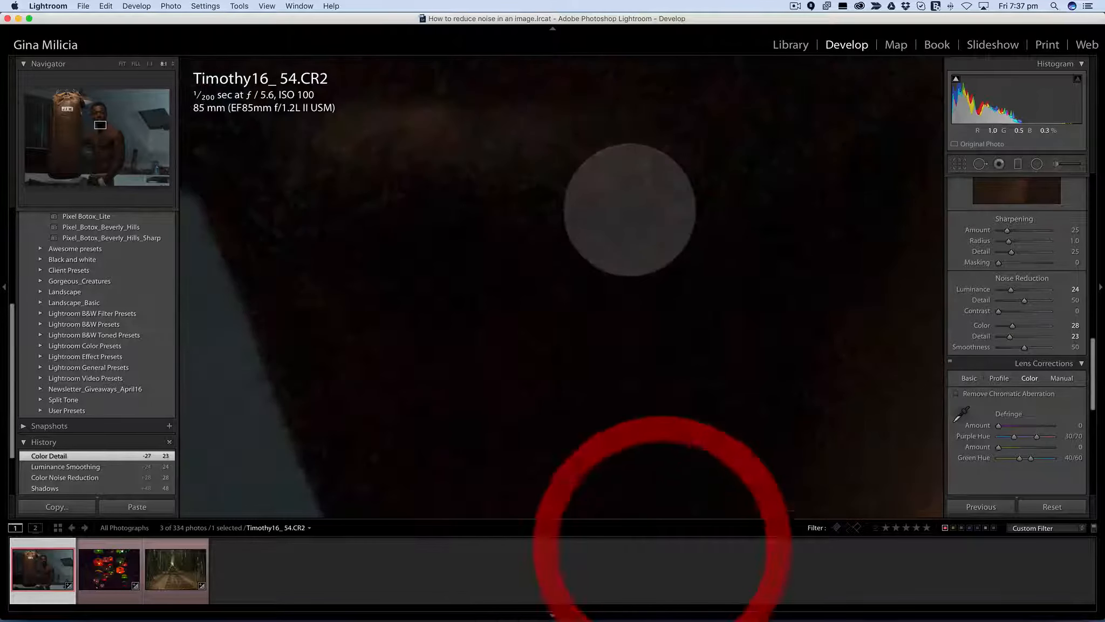
pyautogui.moveTo(639, 259); pyautogui.dragTo(642, 531)
pyautogui.moveTo(671, 402); pyautogui.dragTo(722, 563)
pyautogui.moveTo(642, 215); pyautogui.dragTo(765, 561)
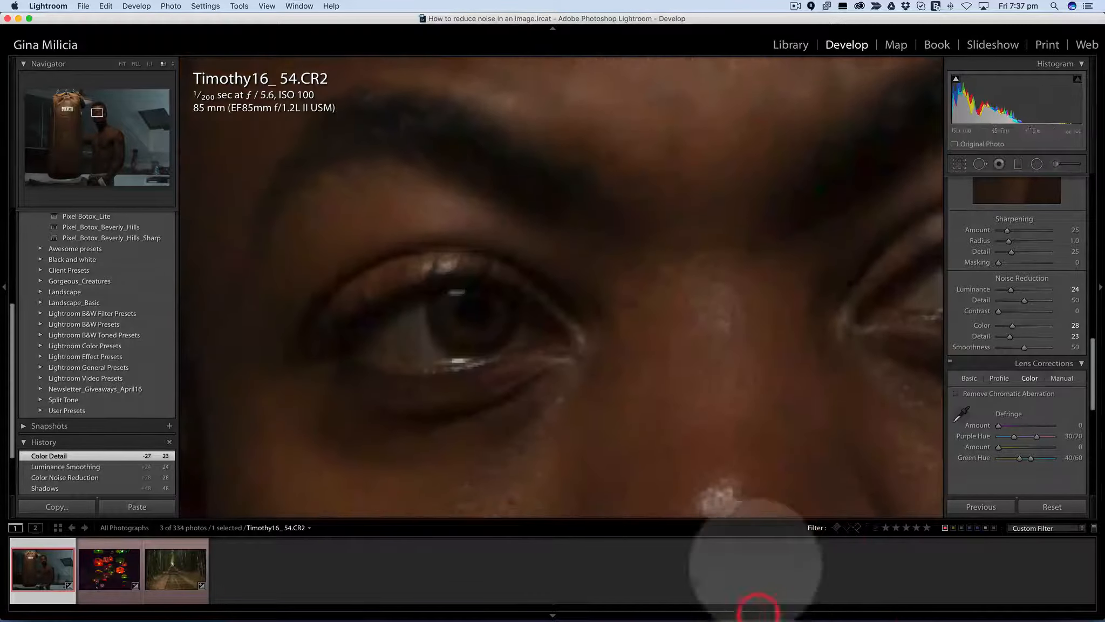
pyautogui.click(653, 373)
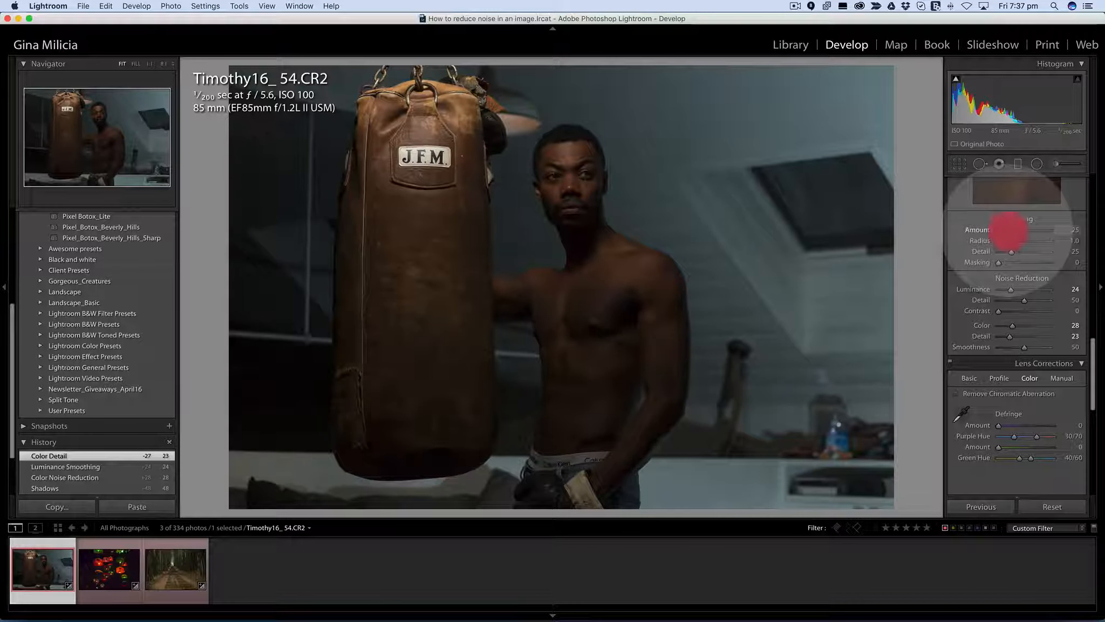
# Sharpen the boxer photo with an amount of 69 and masking of 55, previewing the mask and checking the face.
pyautogui.click(1008, 231)
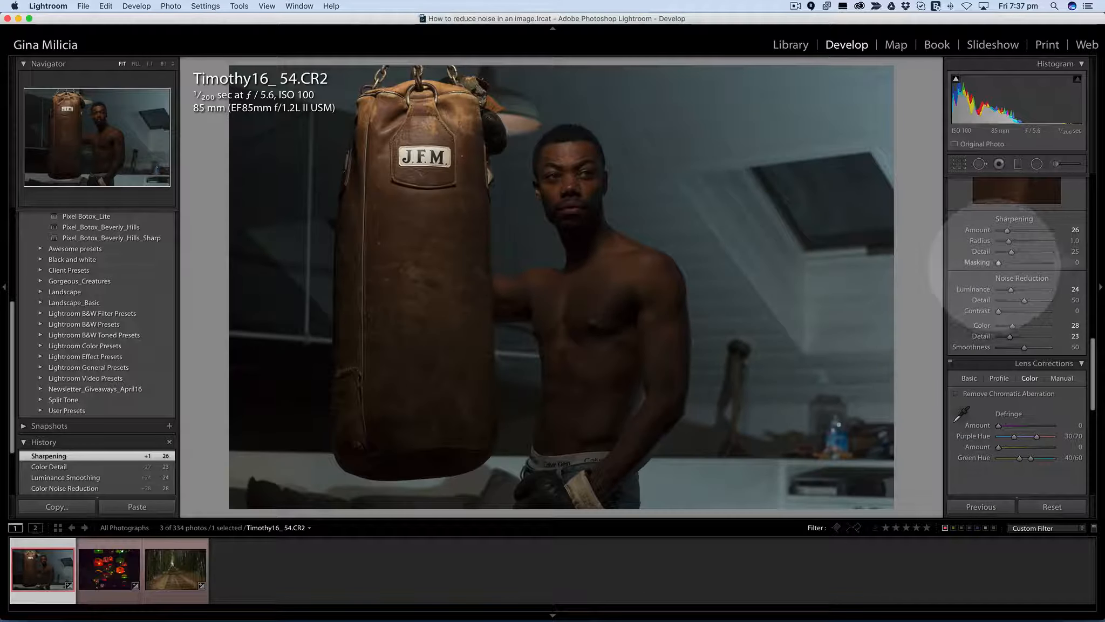
pyautogui.press('alt')
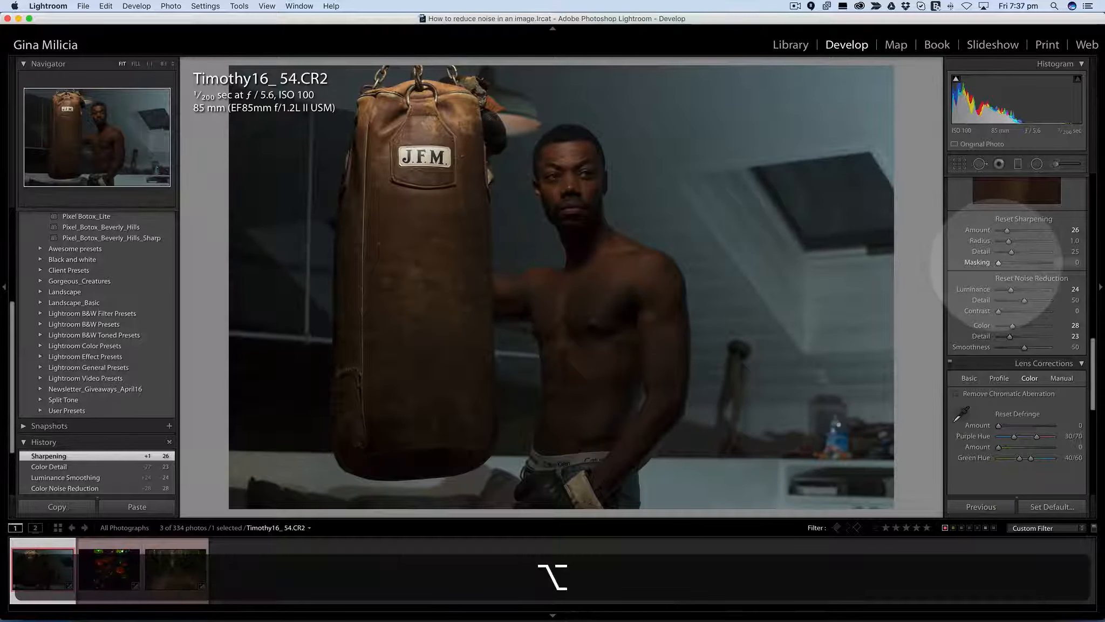
pyautogui.moveTo(999, 263); pyautogui.dragTo(1027, 263)
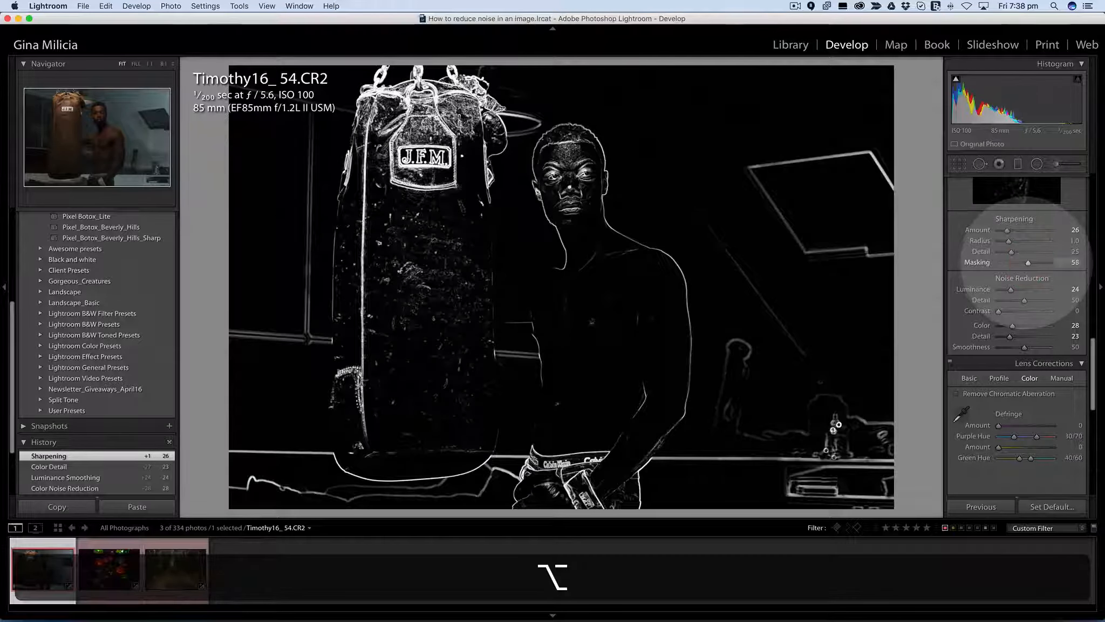
pyautogui.moveTo(1027, 263); pyautogui.dragTo(1022, 231)
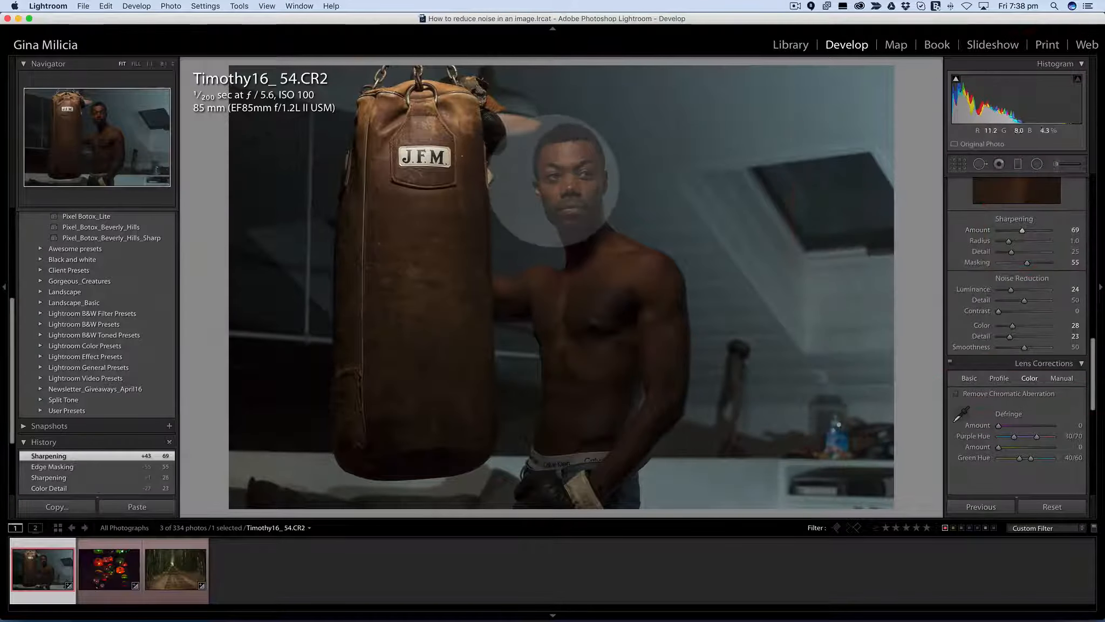
pyautogui.click(549, 172)
pyautogui.click(629, 215)
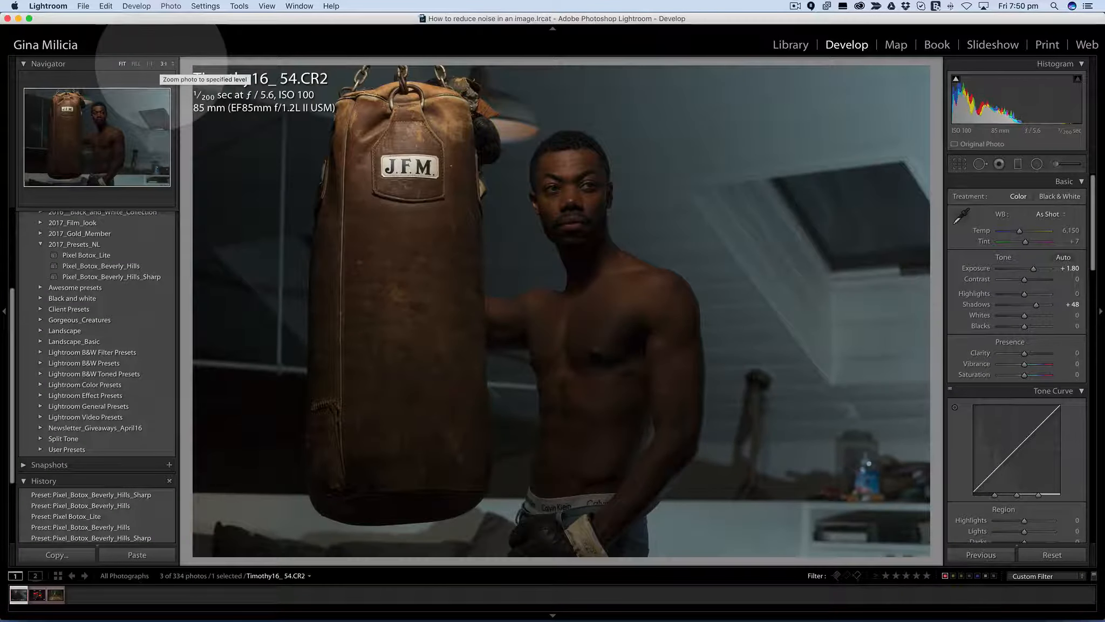
# Magnify the boxer's face and try the Pixel Botox_Lite and Pixel_Botox_Beverly_Hills presets on it.
pyautogui.click(555, 206)
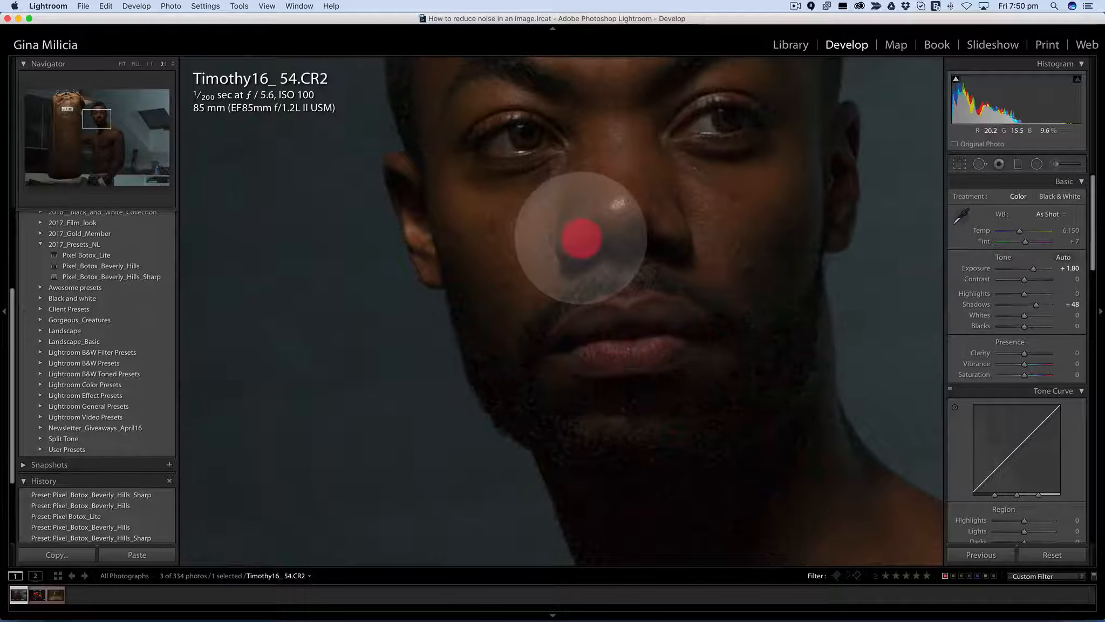
pyautogui.moveTo(572, 239); pyautogui.dragTo(603, 206)
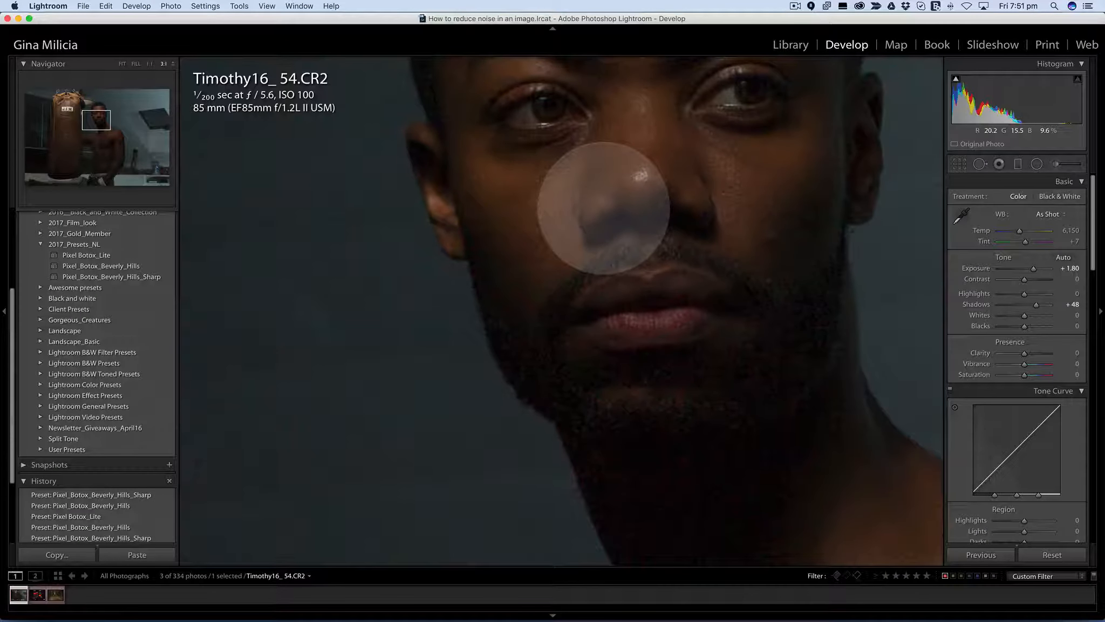
pyautogui.click(603, 211)
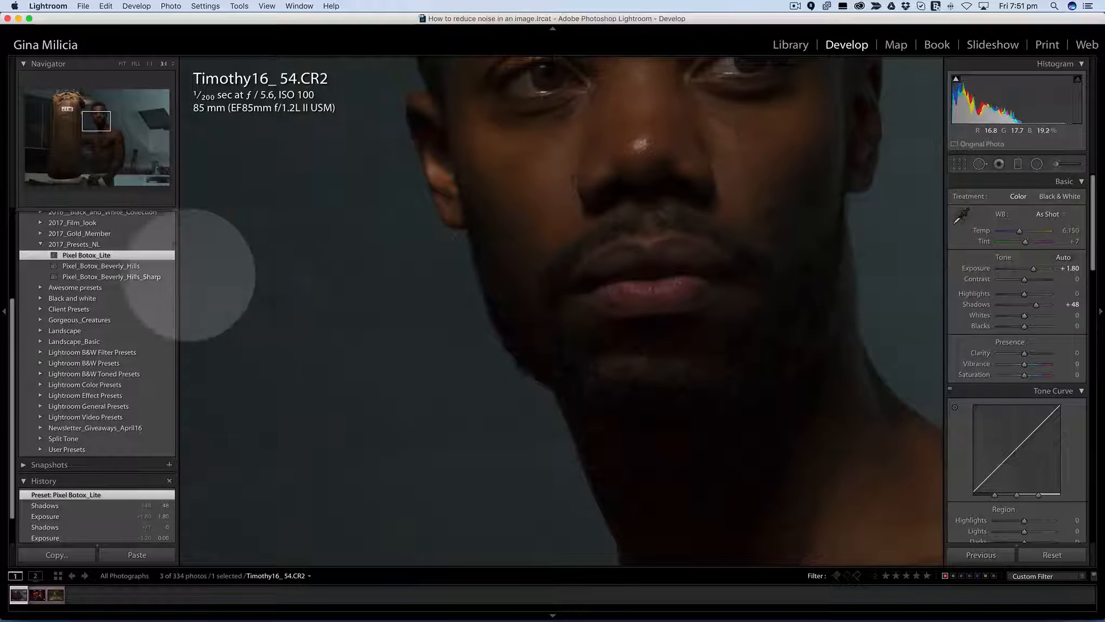
pyautogui.click(111, 265)
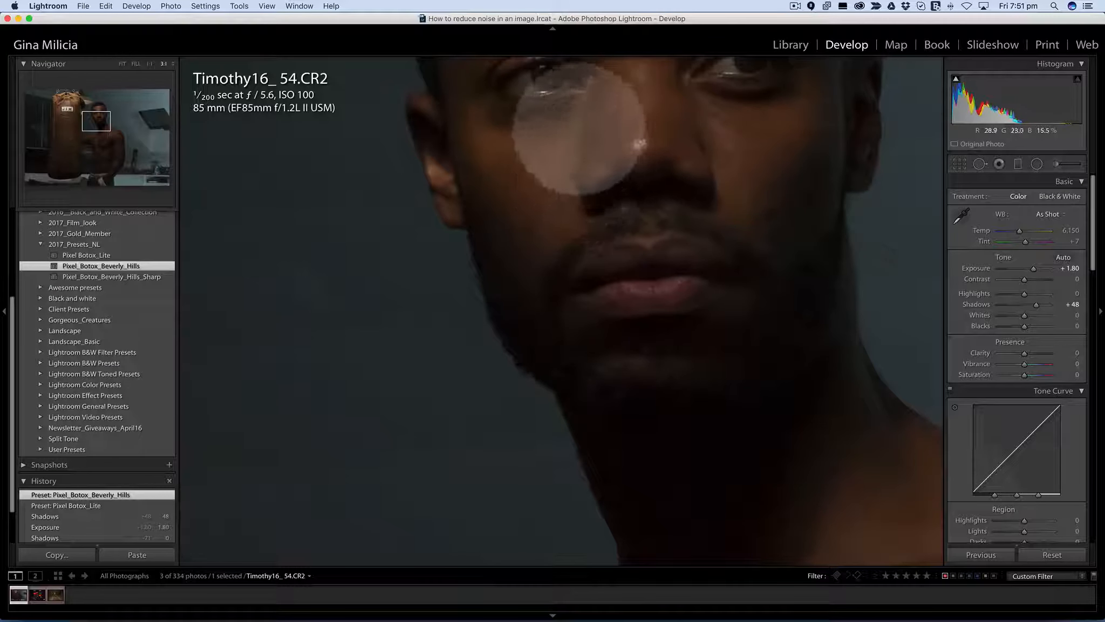
pyautogui.moveTo(565, 168)
pyautogui.mouseDown()
pyautogui.moveTo(566, 190)
pyautogui.moveTo(553, 163)
pyautogui.moveTo(547, 217)
pyautogui.moveTo(555, 189)
pyautogui.mouseUp()
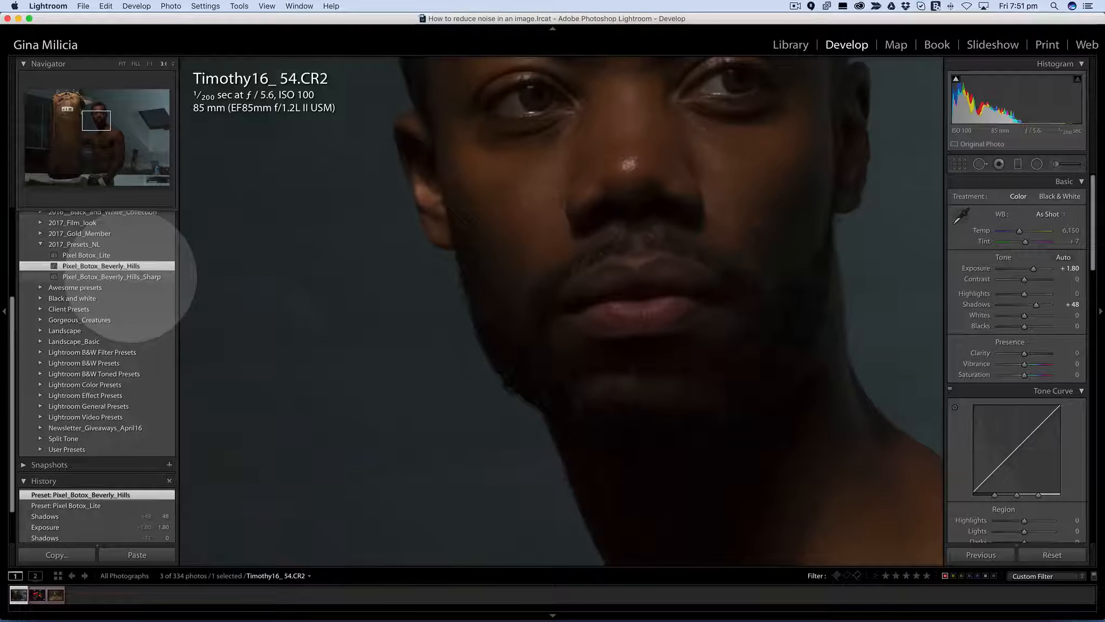
# Apply the Pixel_Botox_Beverly_Hills_Sharp preset, inspect the lower face, and return to the whole photo.
pyautogui.click(132, 276)
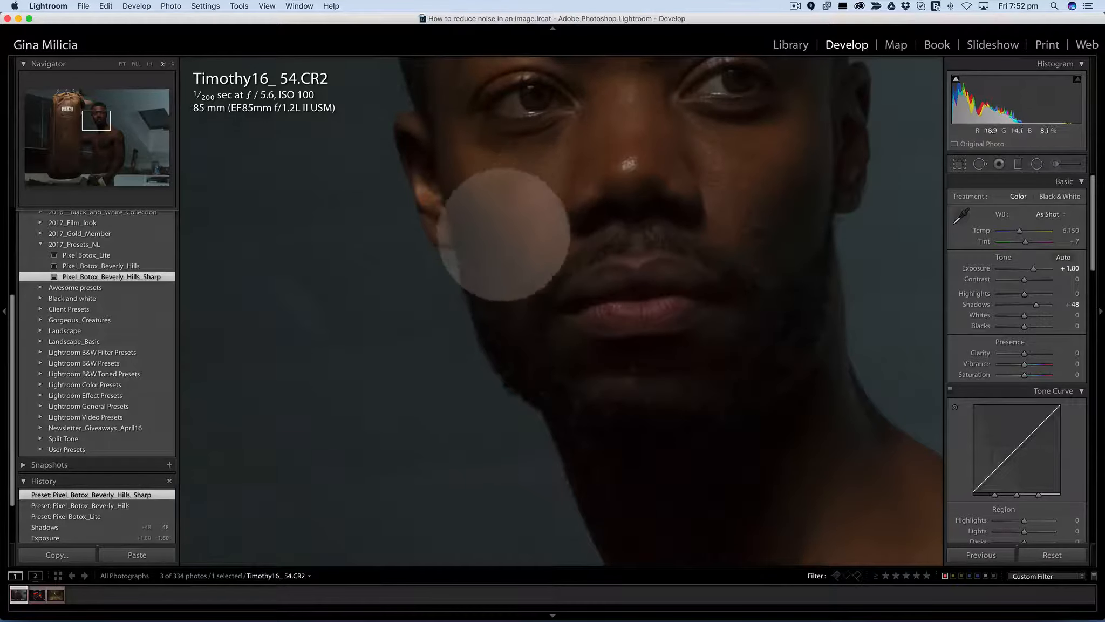
pyautogui.moveTo(621, 185); pyautogui.dragTo(654, 124)
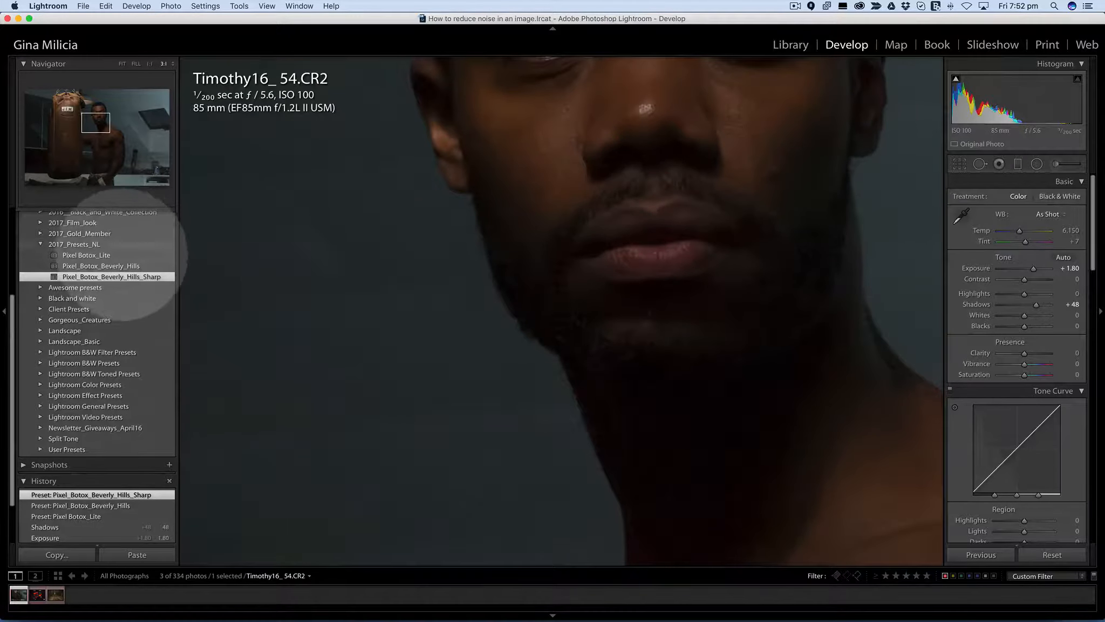
pyautogui.click(383, 320)
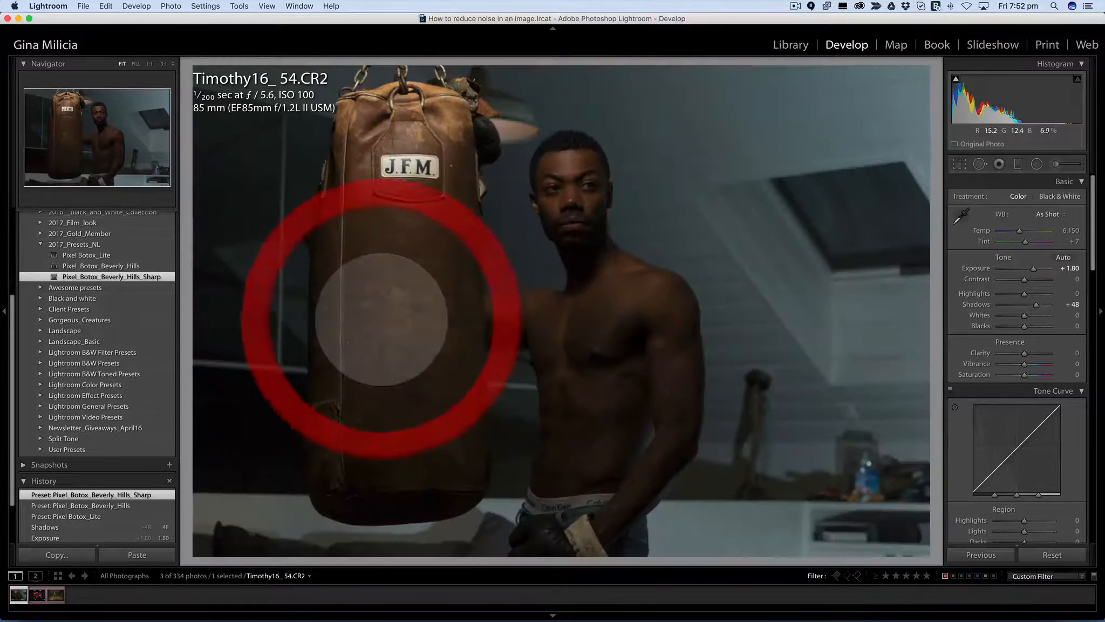